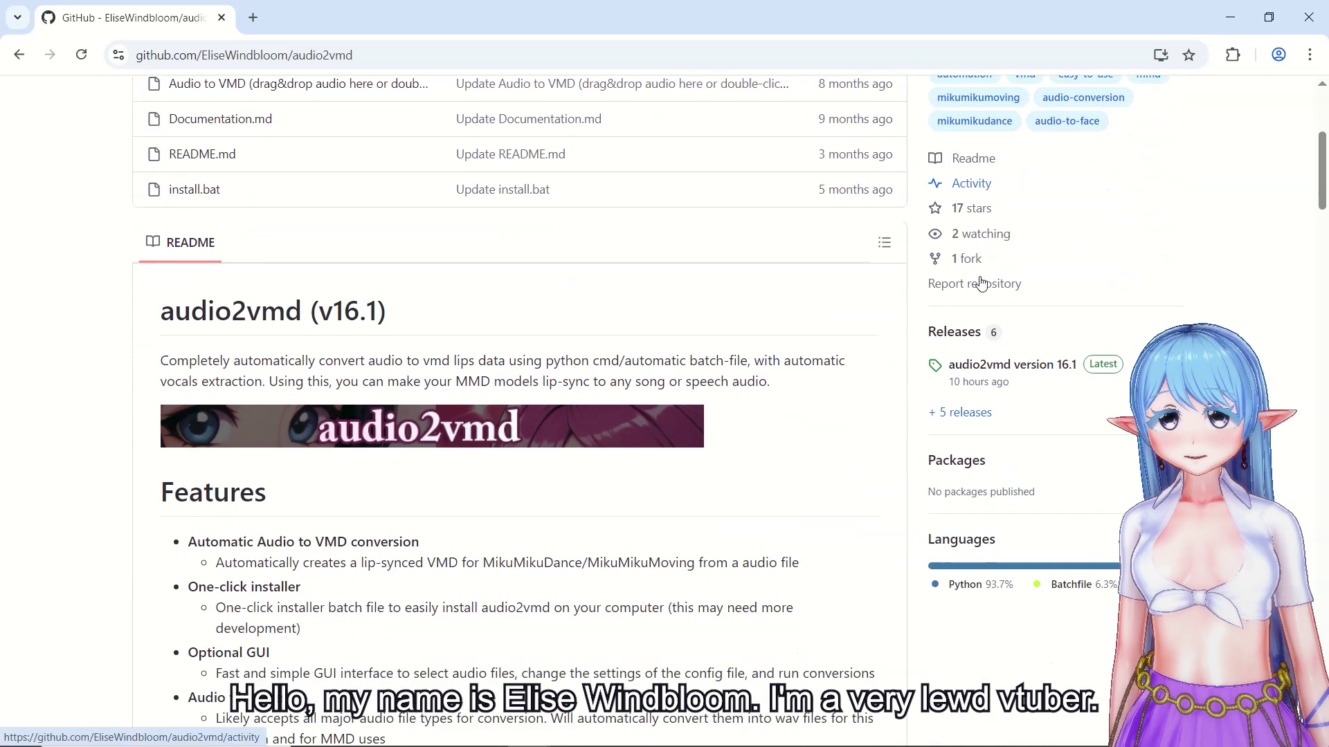
- Open the Python 3.10.6 release page linked in the README's installation section and locate the Windows installer (64-bit)
{"action": "scroll", "coordinate": [979, 284], "scroll_direction": "down", "scroll_amount": 3}
{"action": "scroll", "coordinate": [886, 293], "scroll_direction": "down", "scroll_amount": 3}
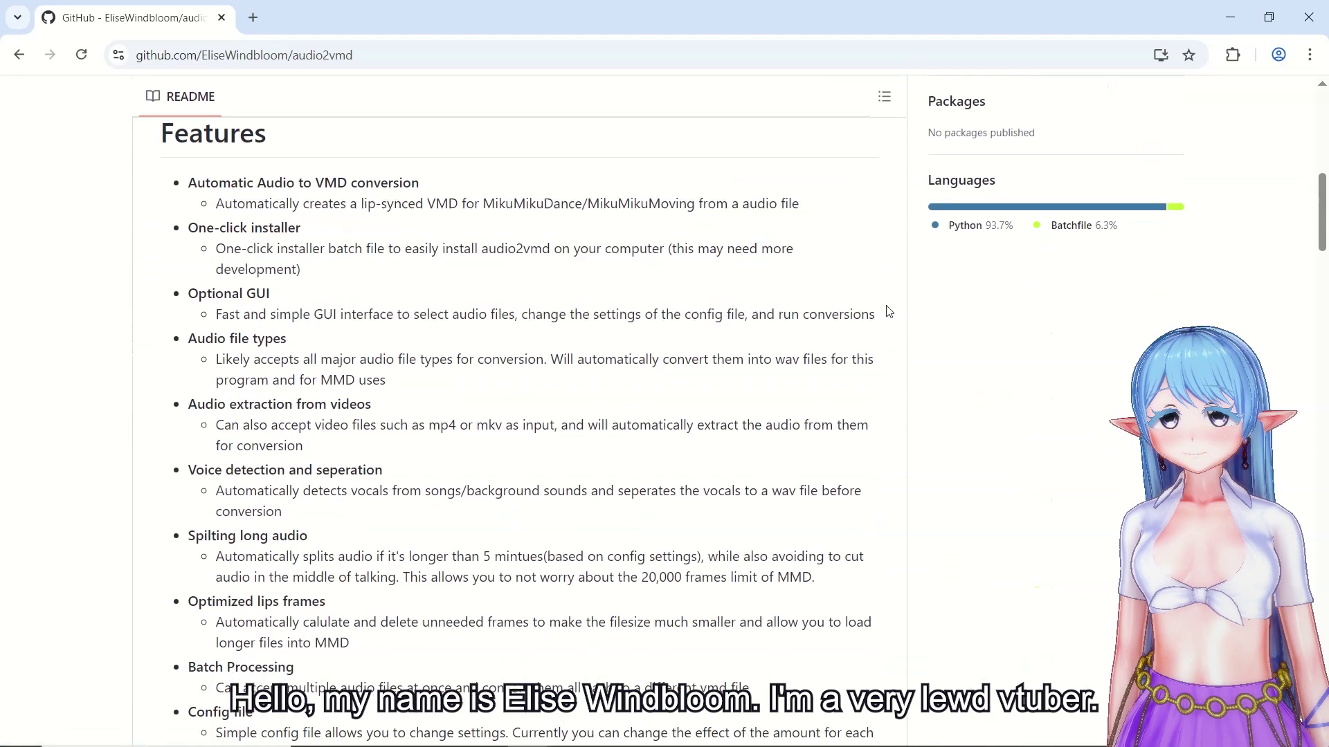
{"action": "scroll", "coordinate": [889, 311], "scroll_direction": "down", "scroll_amount": 13}
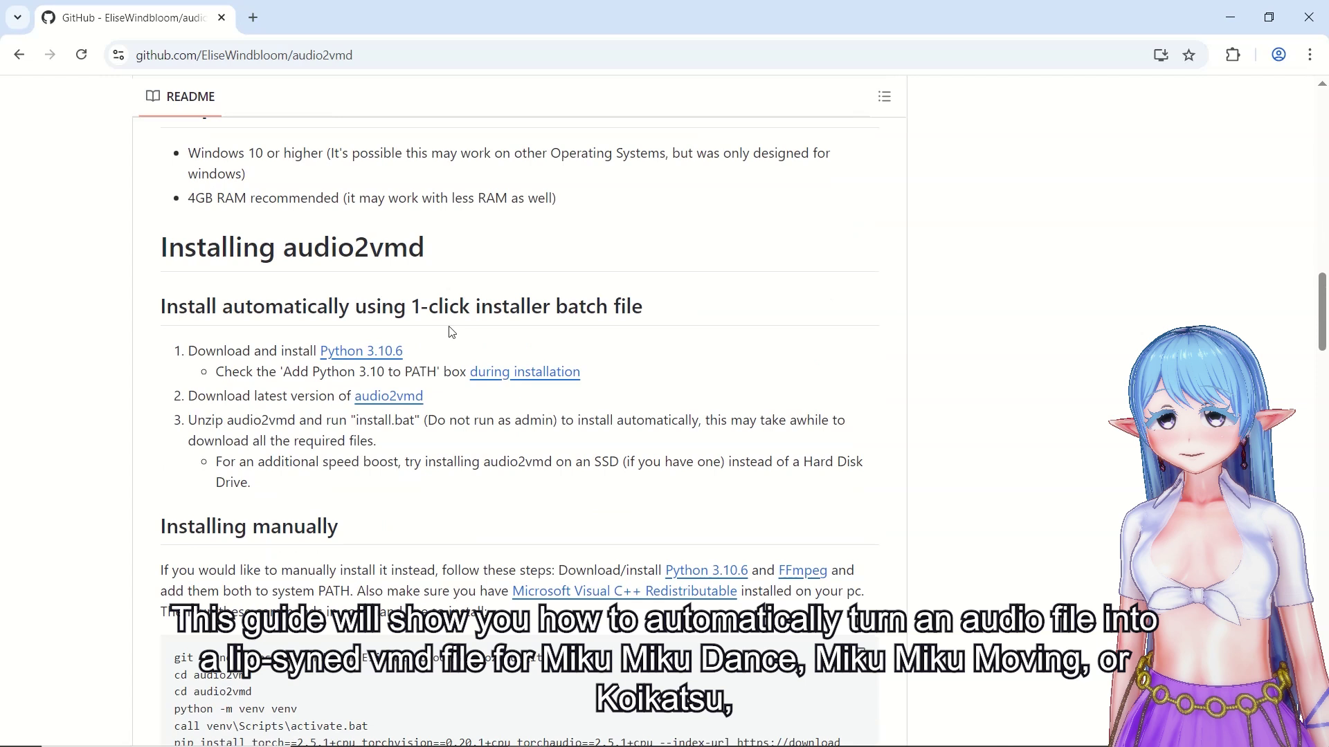
{"action": "middle_click", "coordinate": [372, 355]}
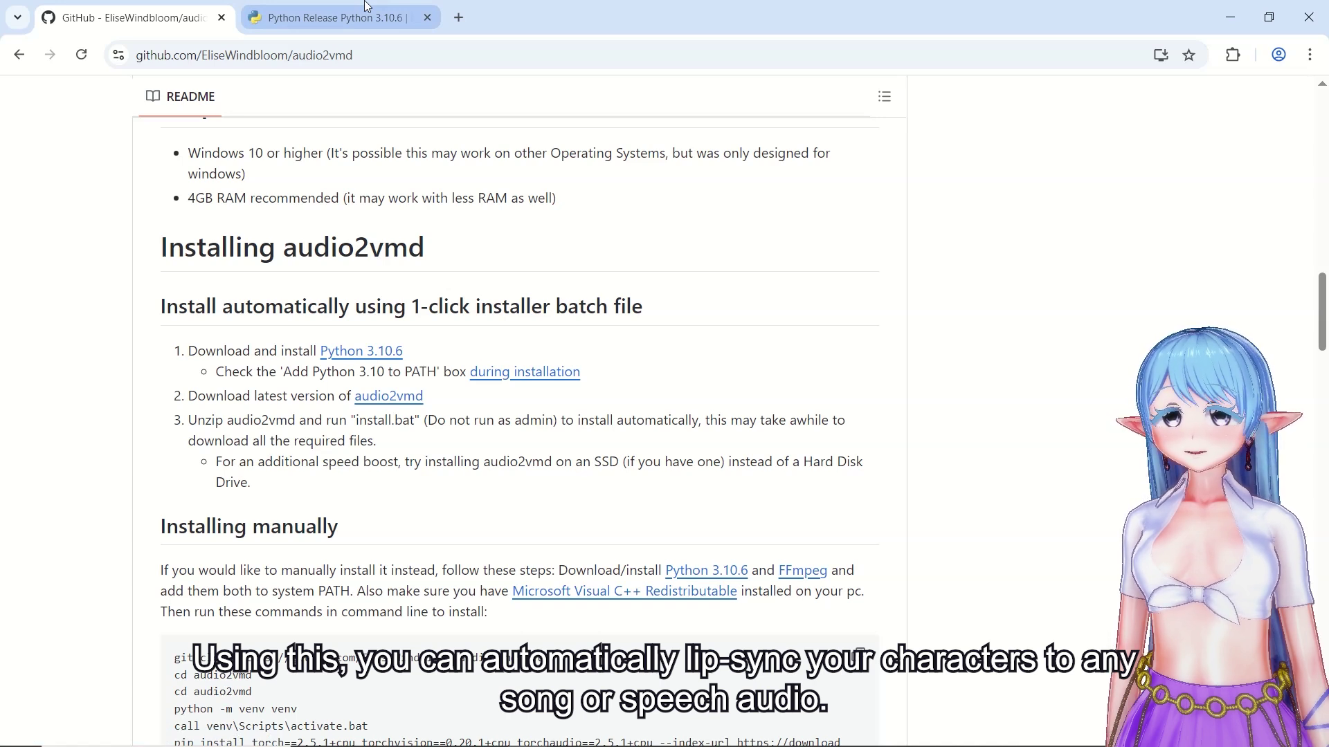
{"action": "left_click", "coordinate": [367, 7]}
{"action": "scroll", "coordinate": [609, 288], "scroll_direction": "down", "scroll_amount": 15}
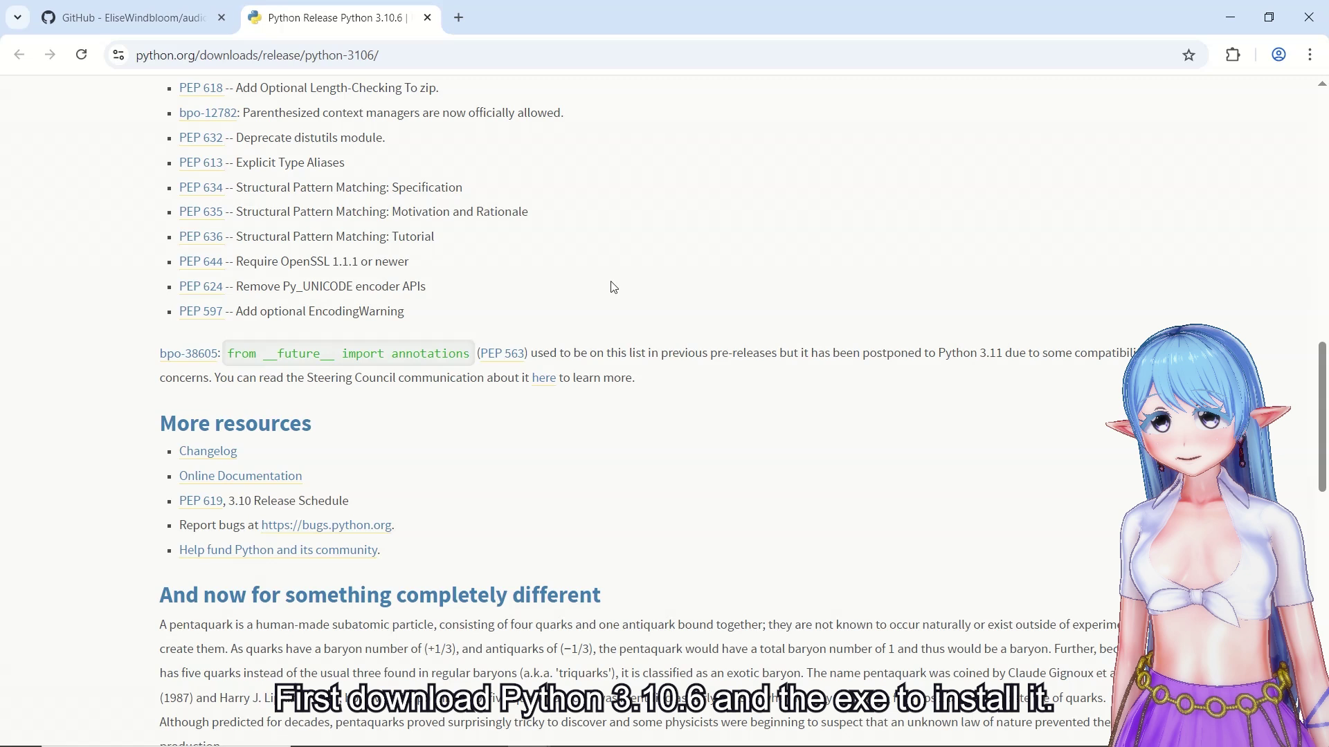
{"action": "scroll", "coordinate": [611, 286], "scroll_direction": "down", "scroll_amount": 5}
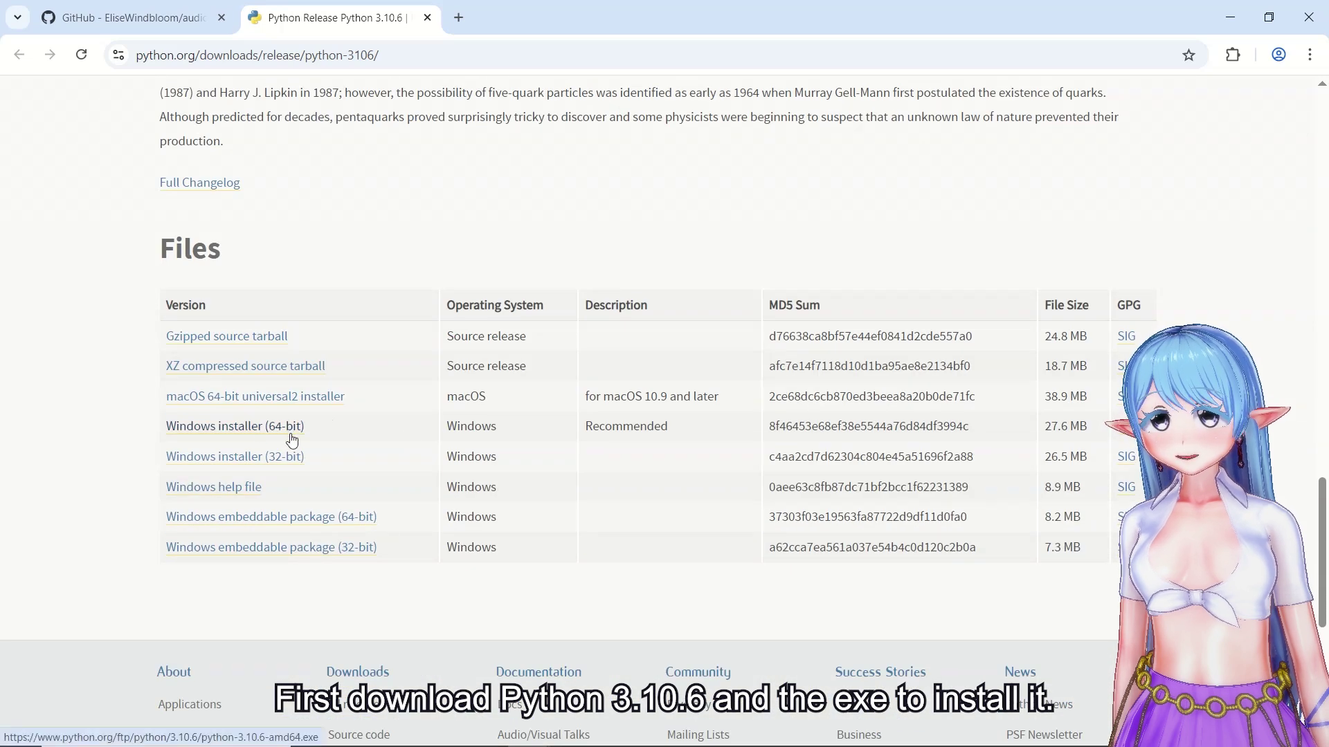
{"action": "scroll", "coordinate": [273, 433], "scroll_direction": "up", "scroll_amount": 3}
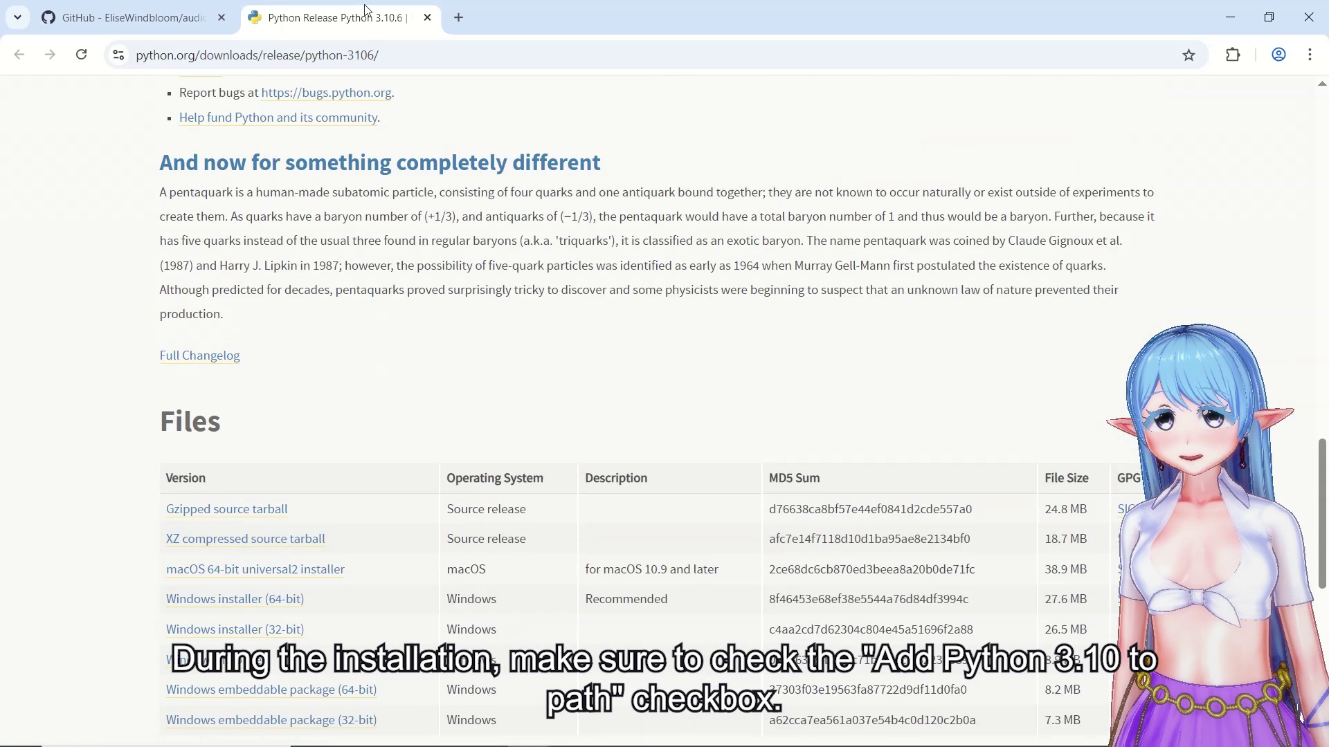
{"action": "left_click", "coordinate": [427, 17]}
- View the README's linked image of the Python setup option "Add Python 3.10 to PATH", and close it
{"action": "left_click", "coordinate": [524, 372]}
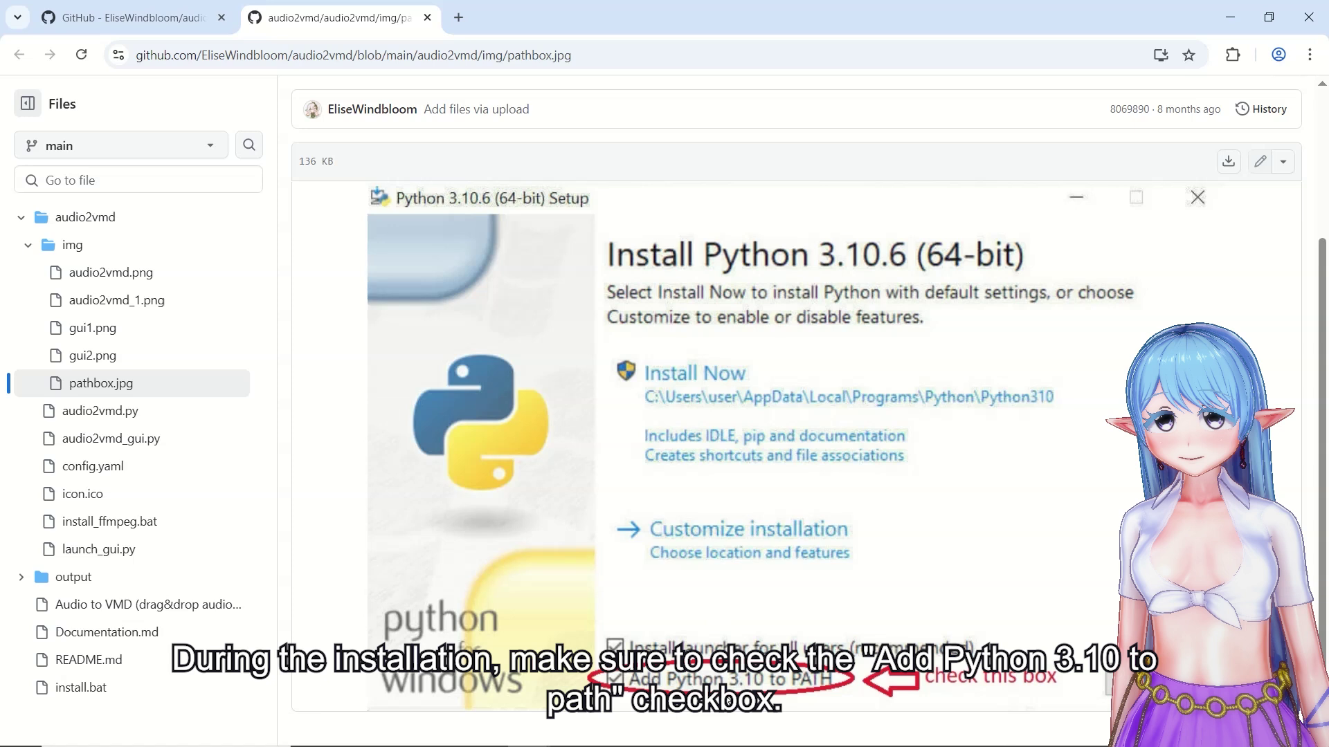
{"action": "scroll", "coordinate": [664, 415], "scroll_direction": "up", "scroll_amount": 3}
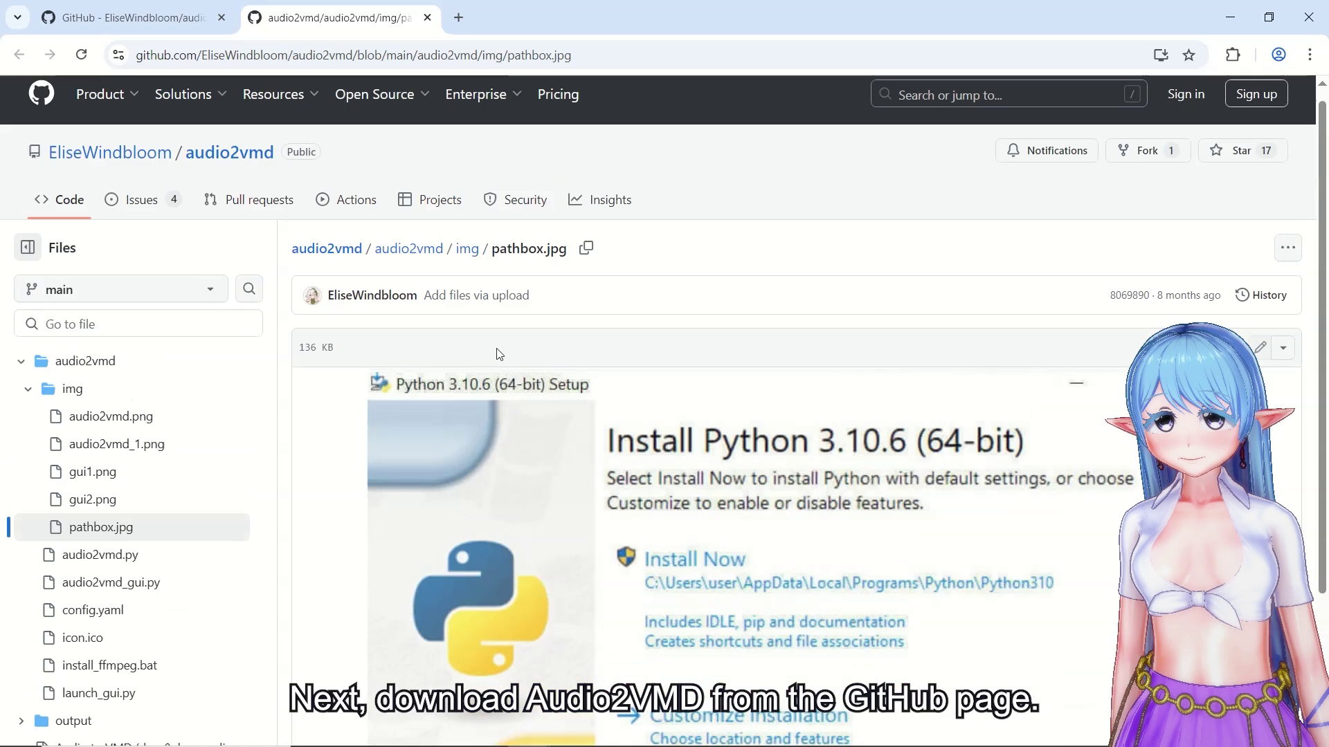
{"action": "left_click", "coordinate": [427, 18]}
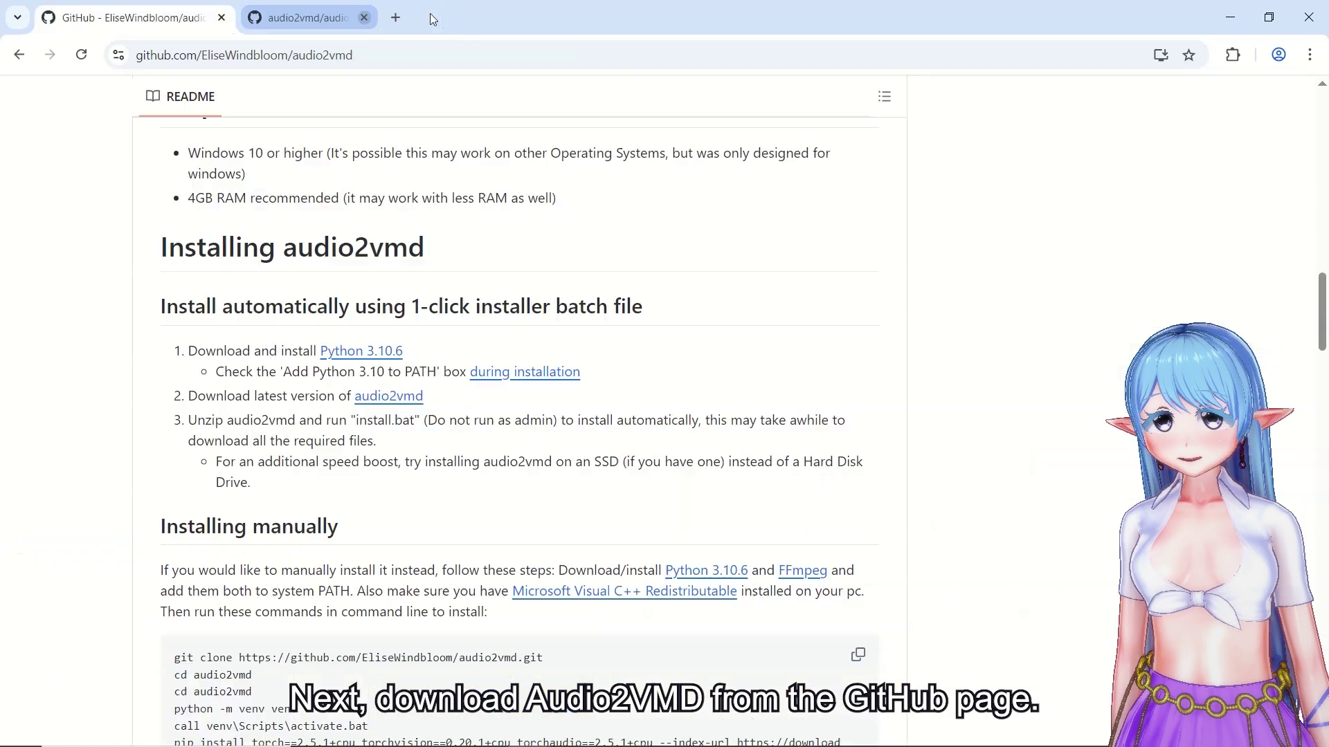
- Download the latest audio2vmd zip through the README's installation steps and show it in its folder
{"action": "left_click", "coordinate": [402, 403]}
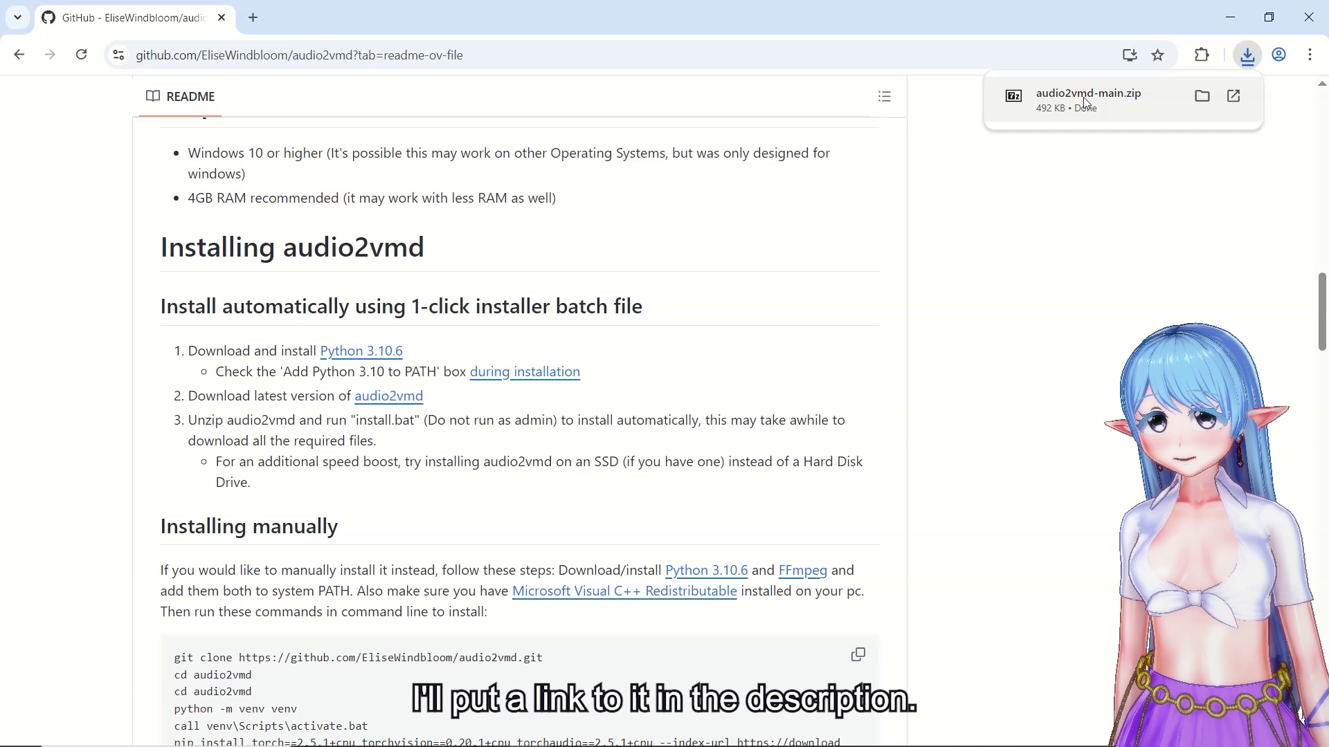
{"action": "left_click", "coordinate": [1202, 96]}
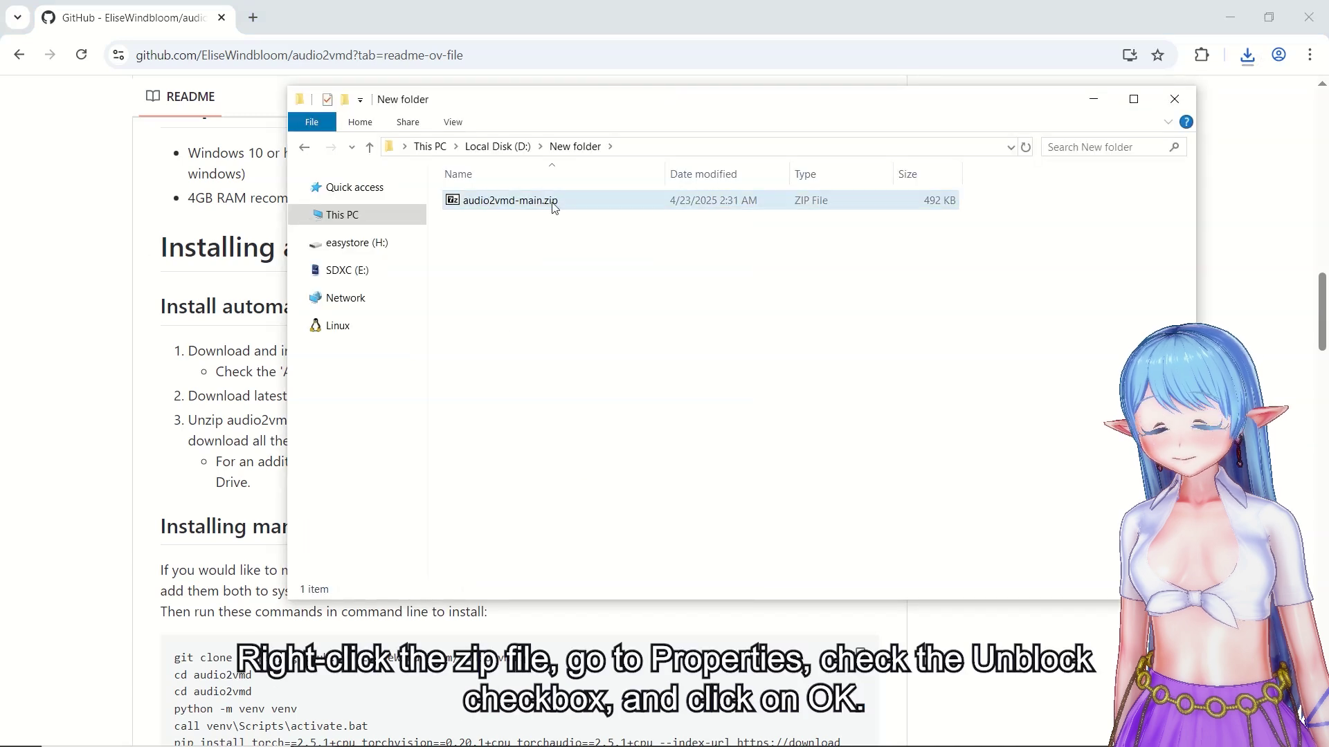
- Unblock audio2vmd-main.zip in its file properties and apply the change
{"action": "right_click", "coordinate": [554, 207]}
{"action": "left_click", "coordinate": [614, 583]}
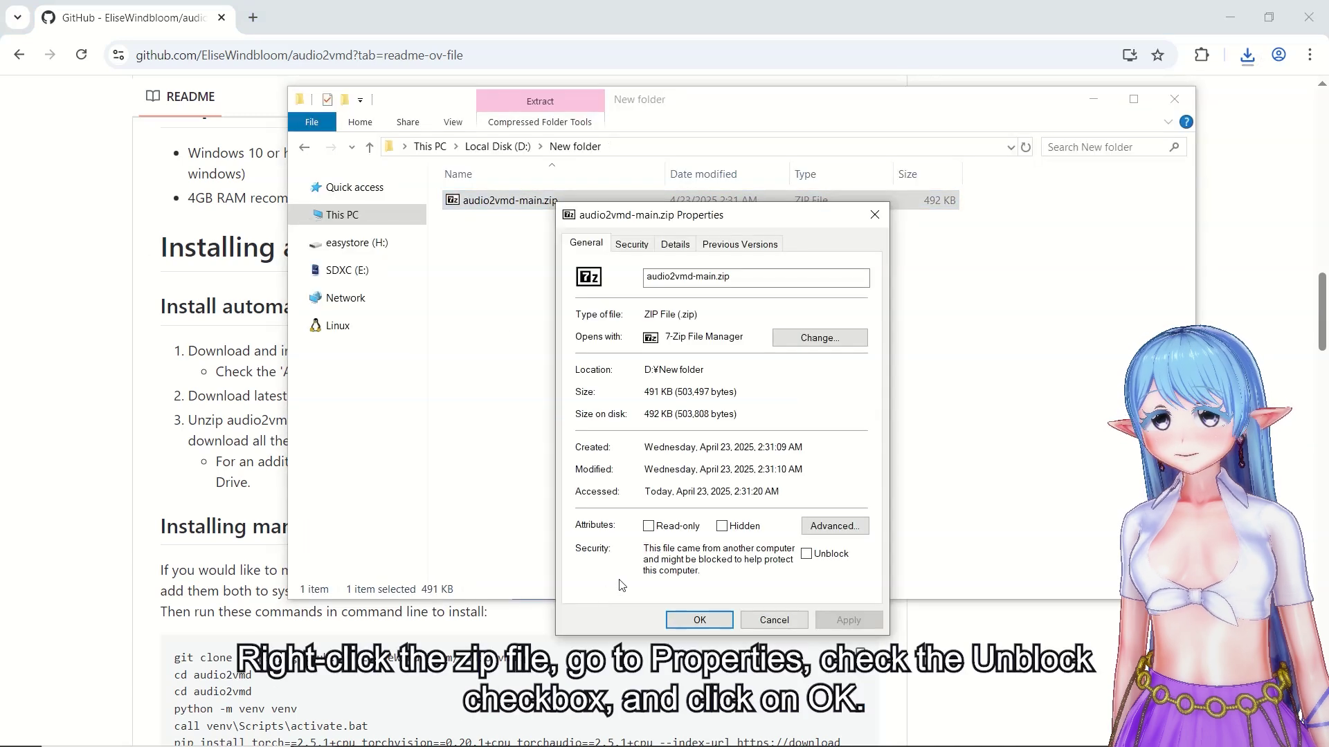
{"action": "left_click", "coordinate": [806, 554]}
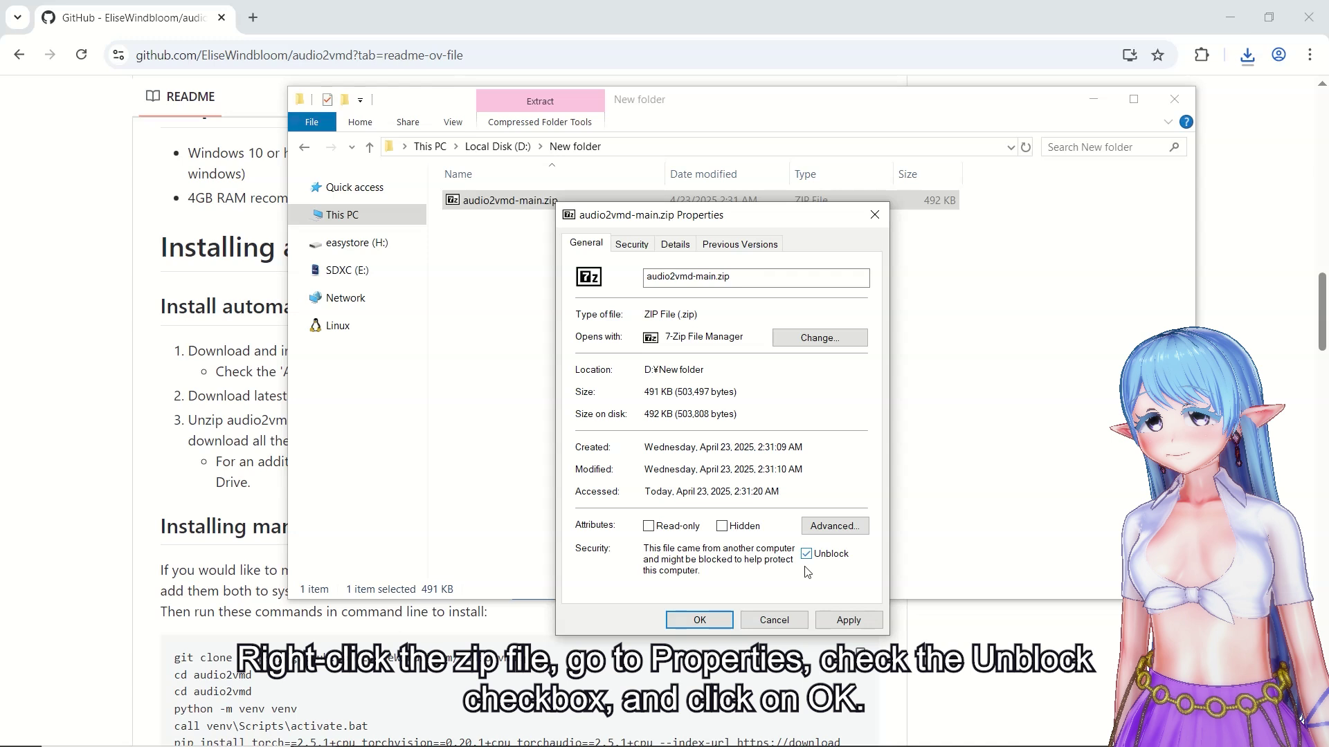
{"action": "left_click", "coordinate": [700, 620]}
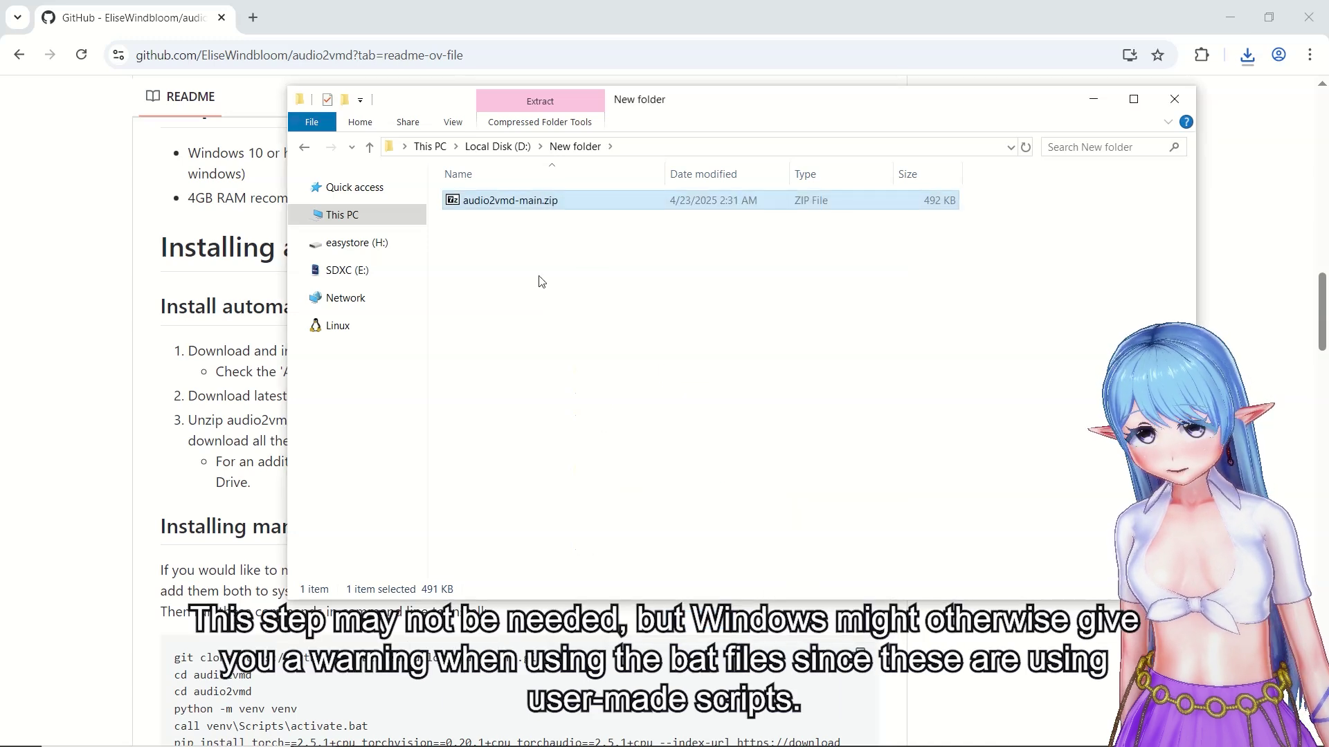
- Extract audio2vmd-main.zip with 7-Zip into its own audio2vmd-main folder
{"action": "right_click", "coordinate": [540, 206]}
{"action": "mouse_move", "coordinate": [750, 274]}
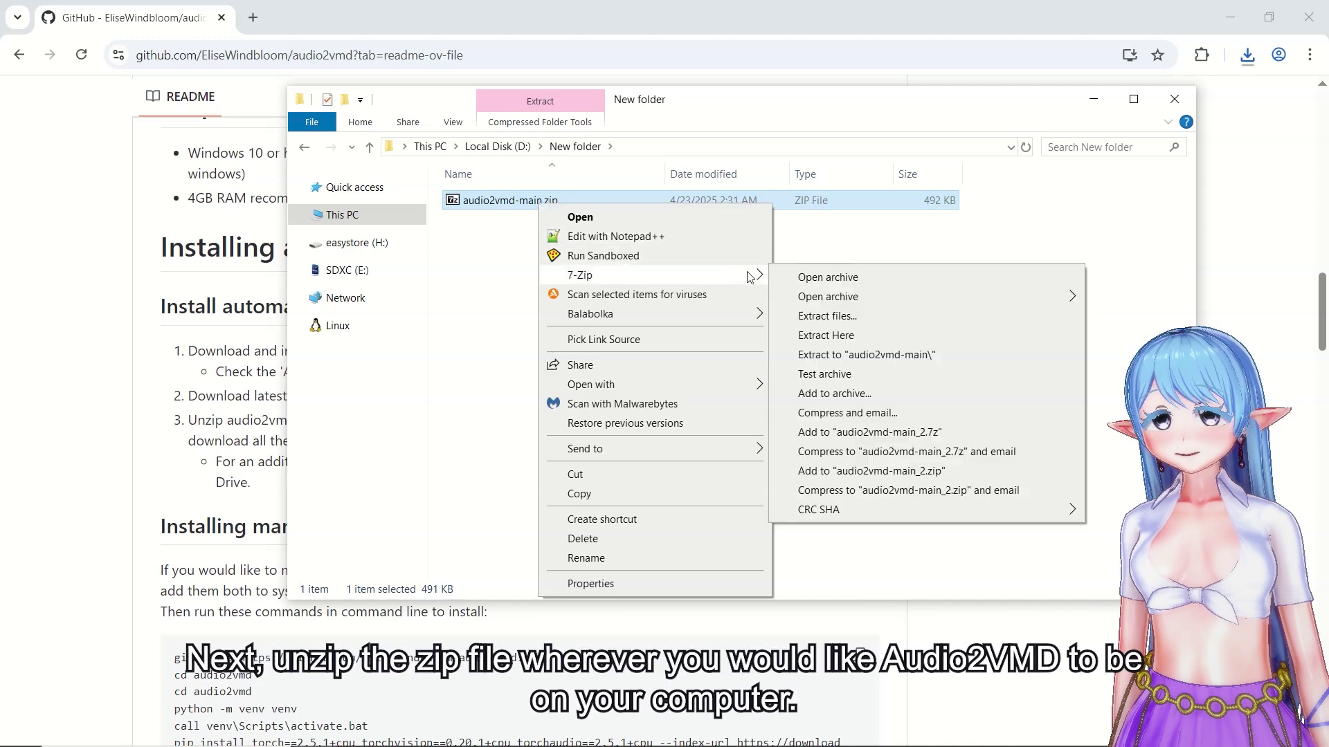
{"action": "left_click", "coordinate": [851, 356]}
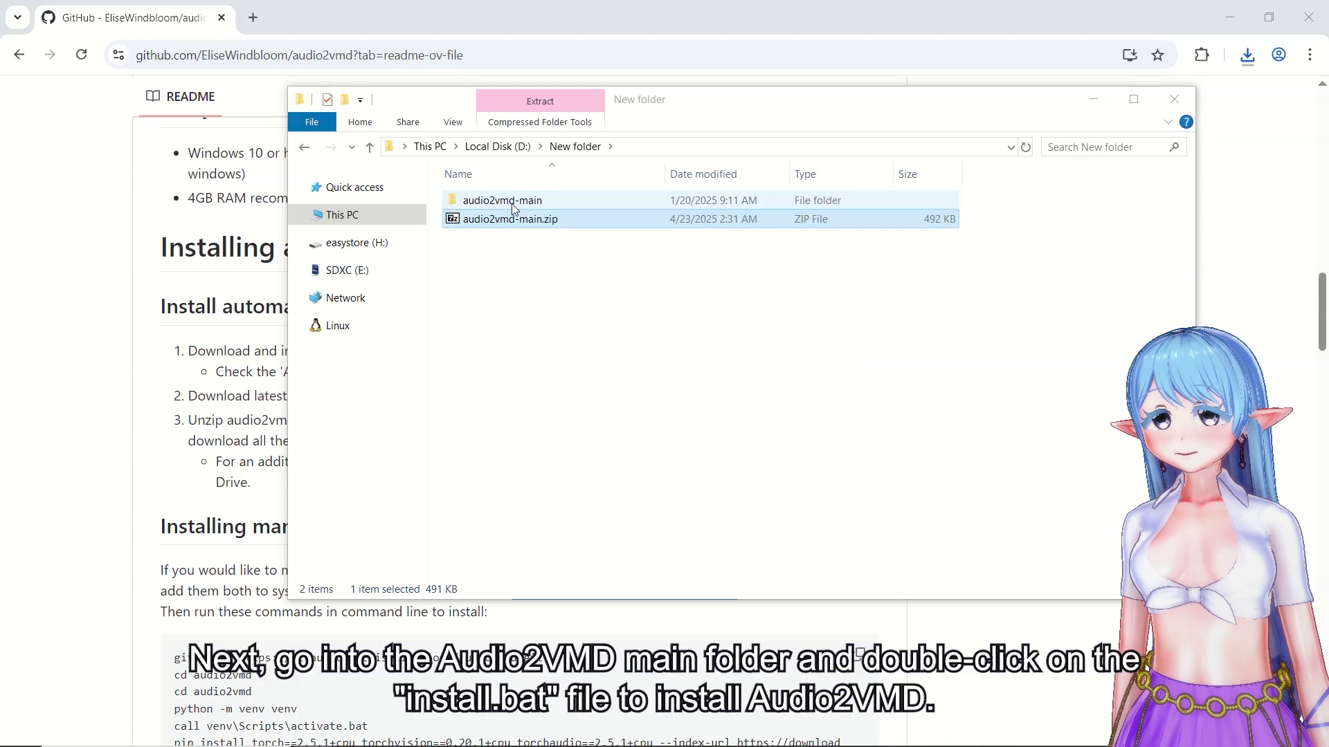
- Run install.bat from the audio2vmd-main folder and close the console window once installation is complete
{"action": "double_click", "coordinate": [512, 201]}
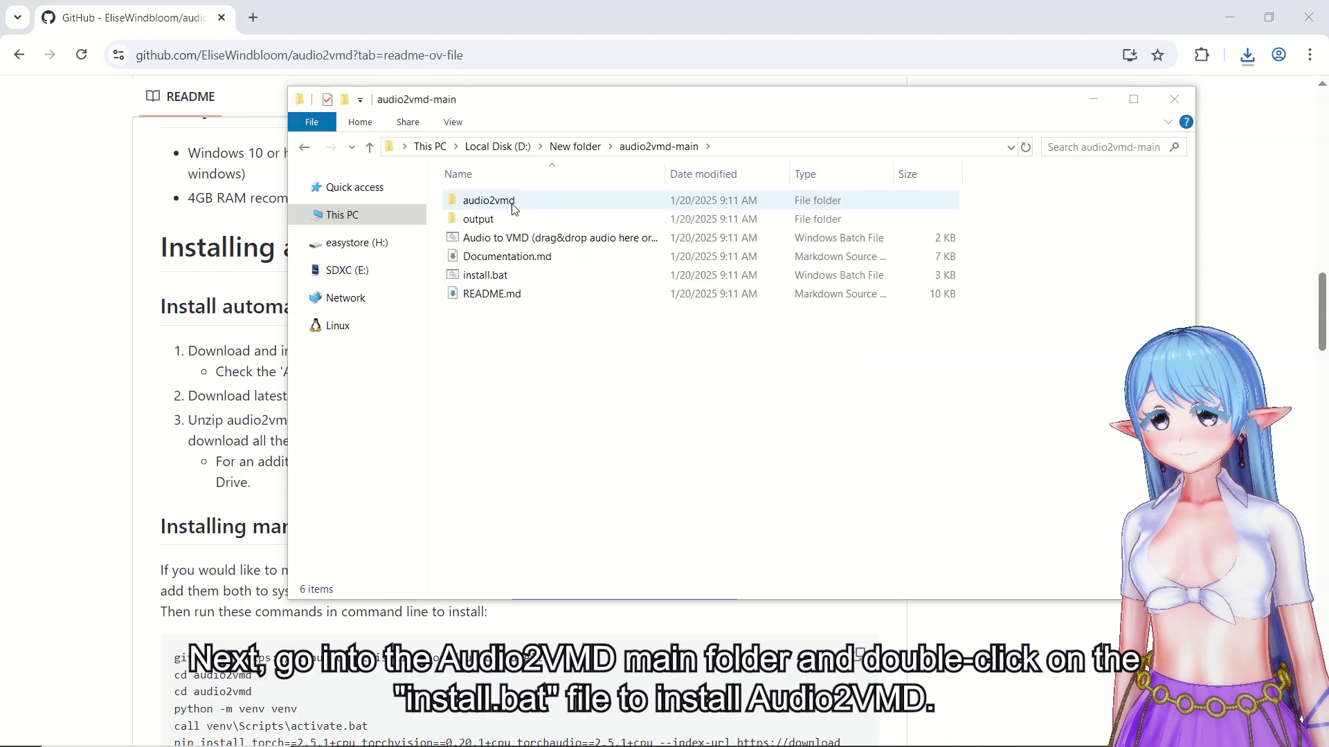
{"action": "double_click", "coordinate": [515, 275]}
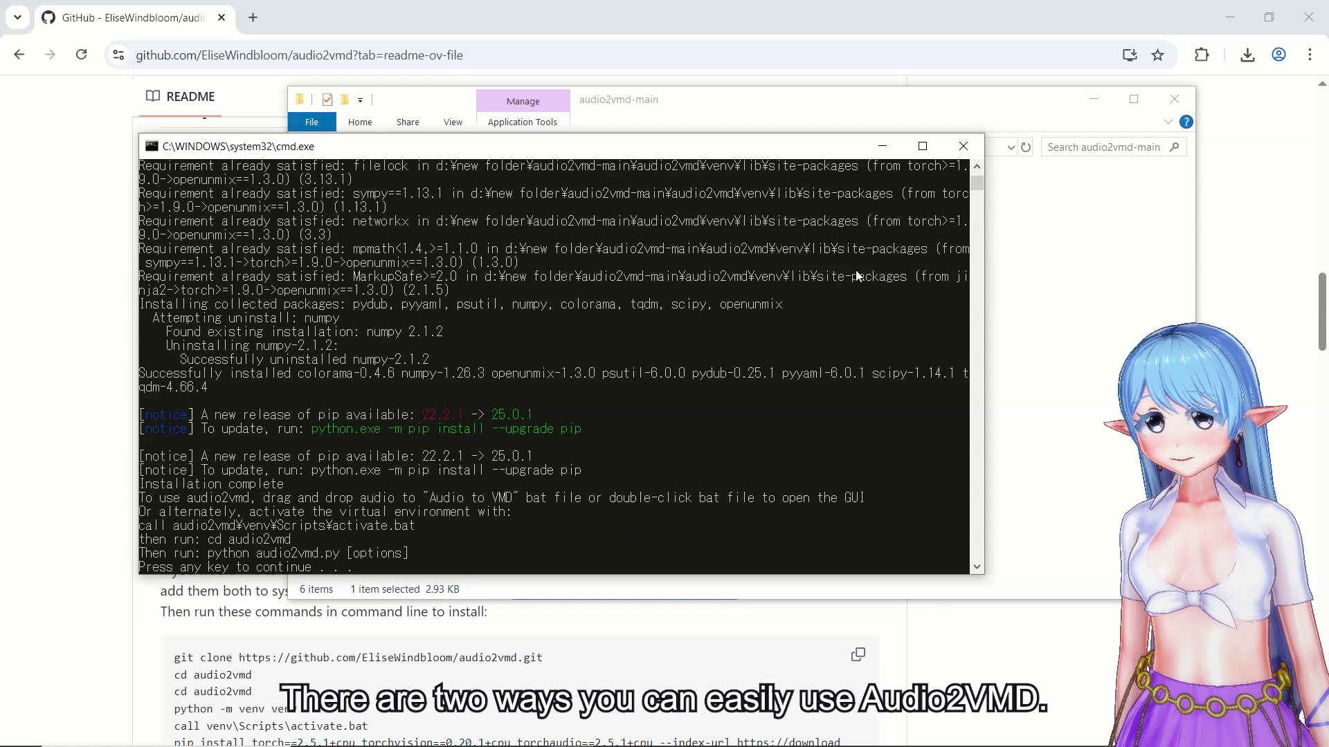
{"action": "left_click", "coordinate": [962, 146]}
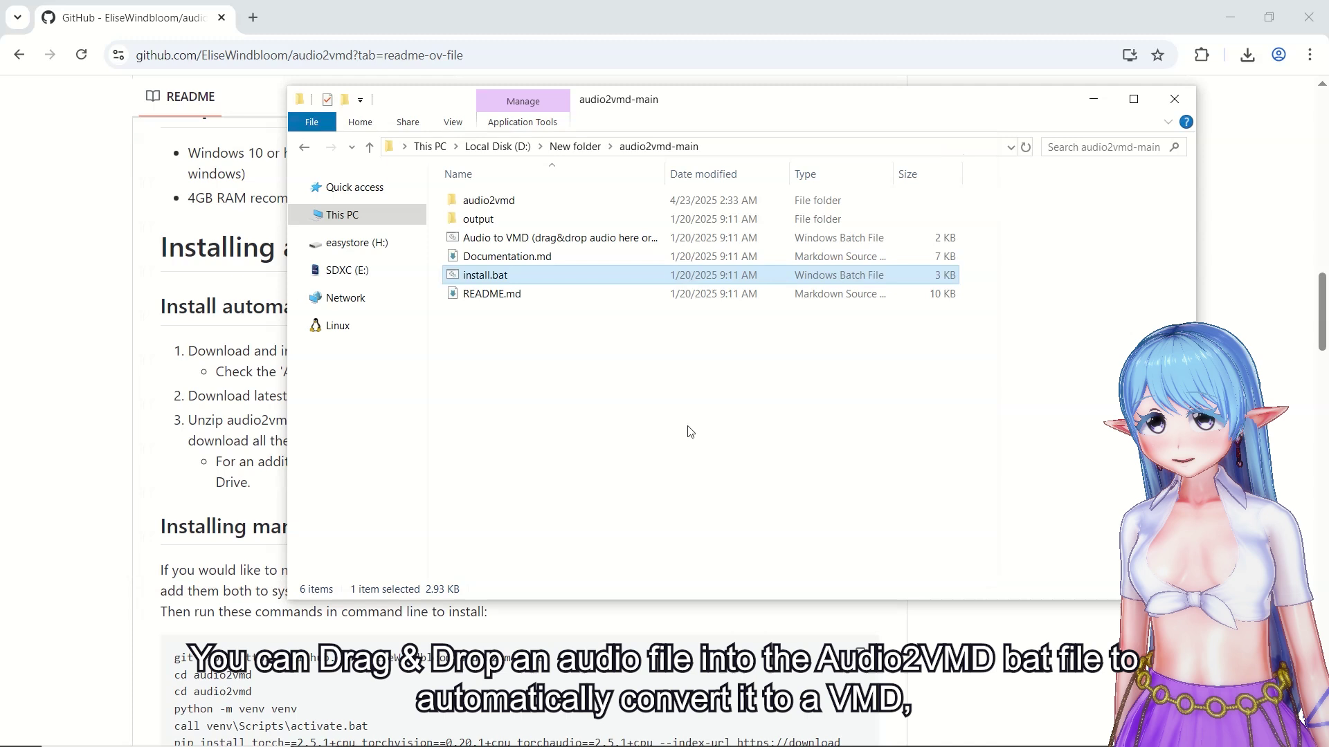
- Launch the Audio2VMD GUI from the "Audio to VMD" batch file and move its window nearer the screen's center
{"action": "left_click", "coordinate": [565, 242]}
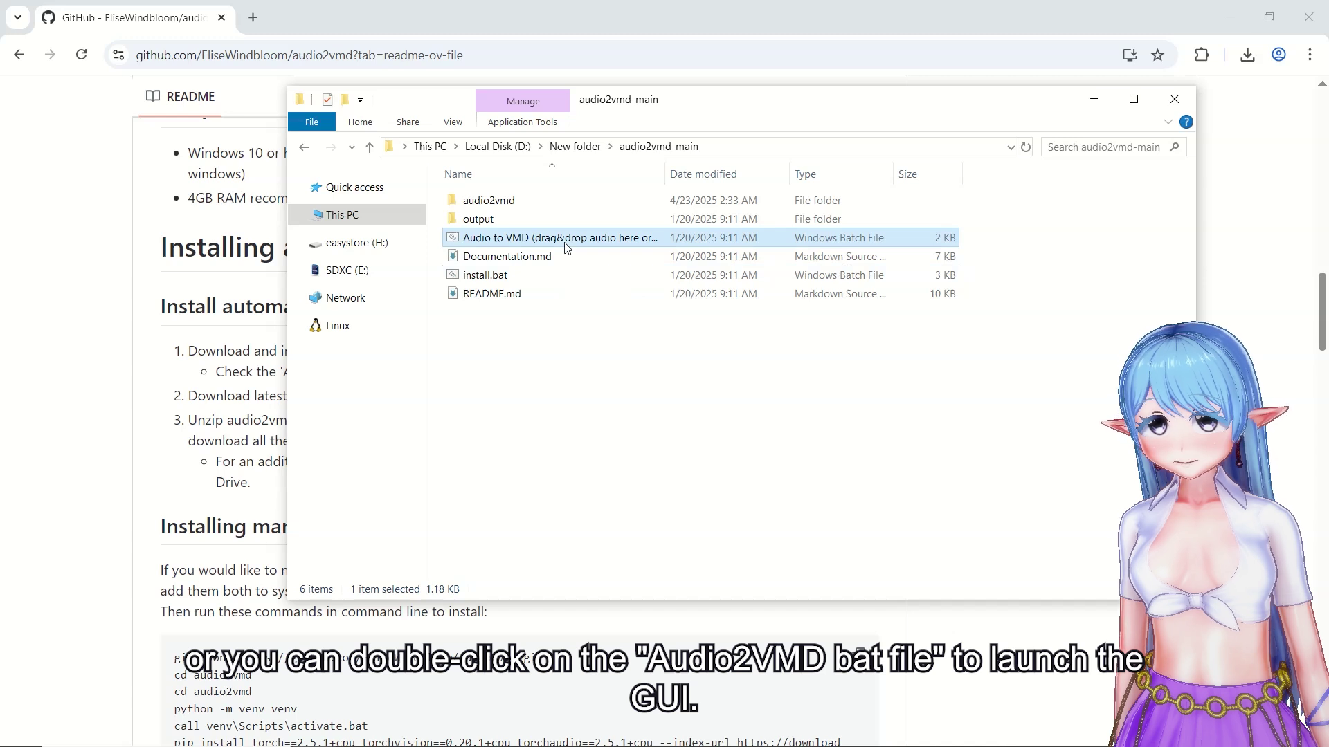
{"action": "double_click", "coordinate": [564, 242]}
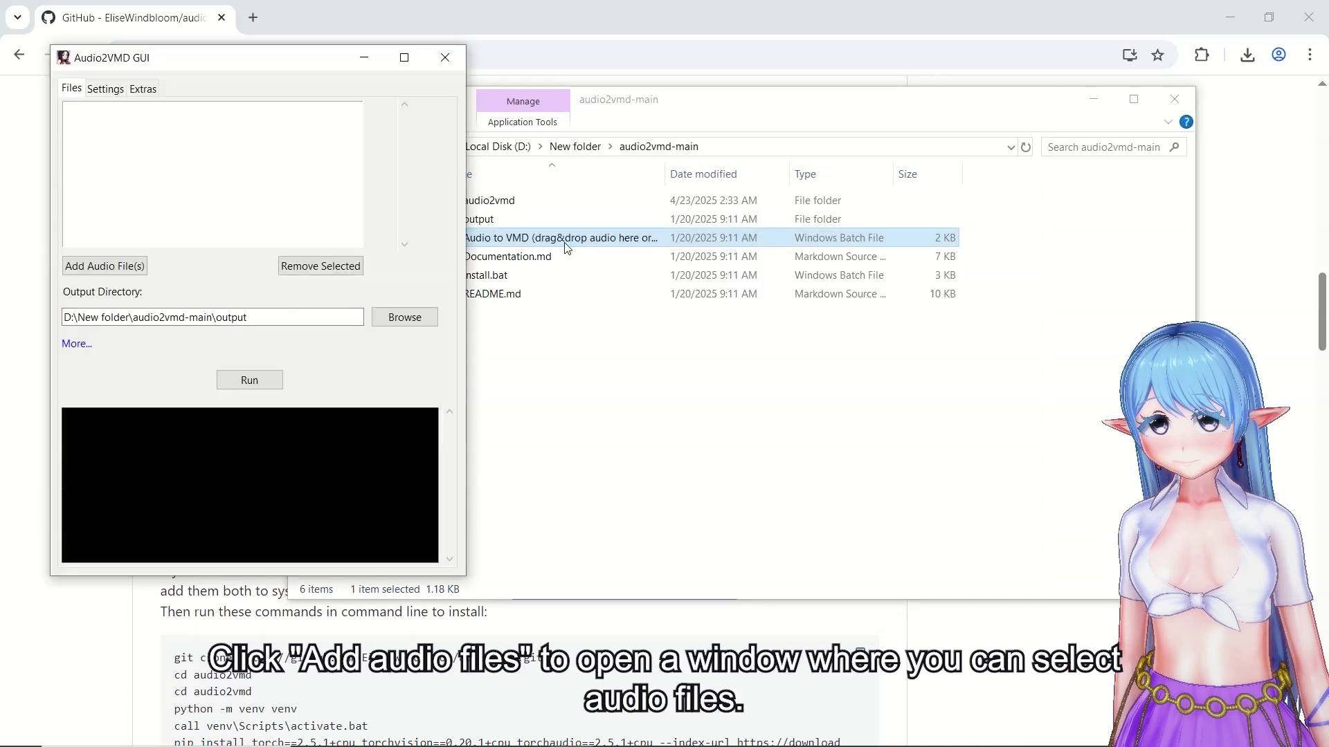
{"action": "left_click_drag", "start_coordinate": [277, 61], "coordinate": [559, 69]}
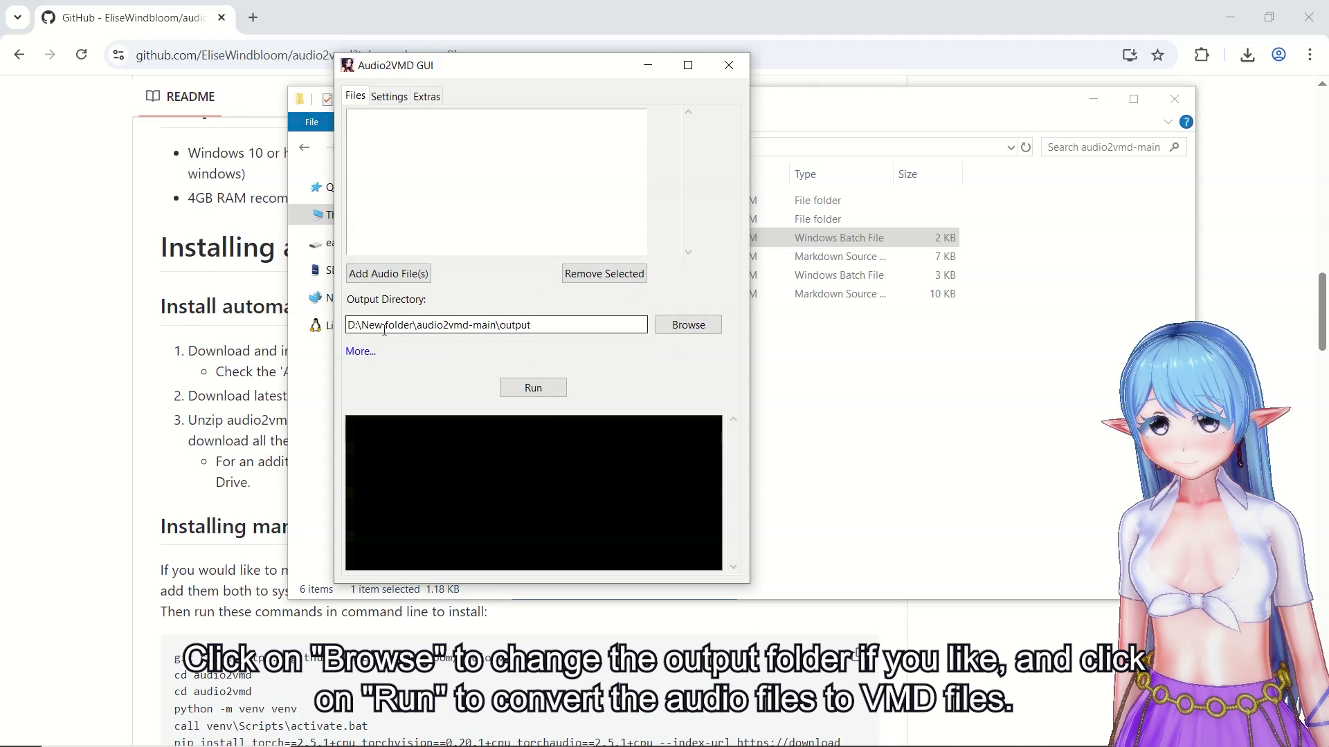
- Add the audio file 03.mp3 from D:/Music to the conversion list and select it there
{"action": "left_click", "coordinate": [388, 275]}
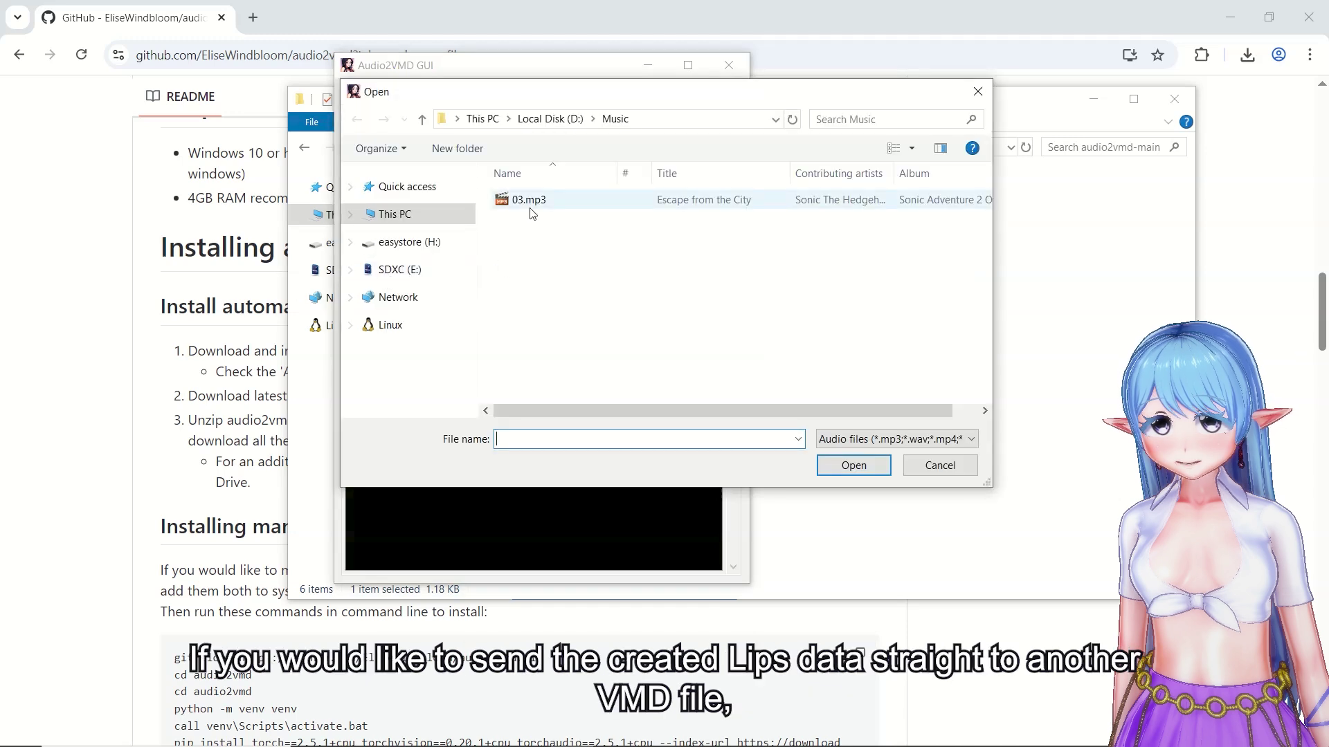
{"action": "double_click", "coordinate": [520, 201]}
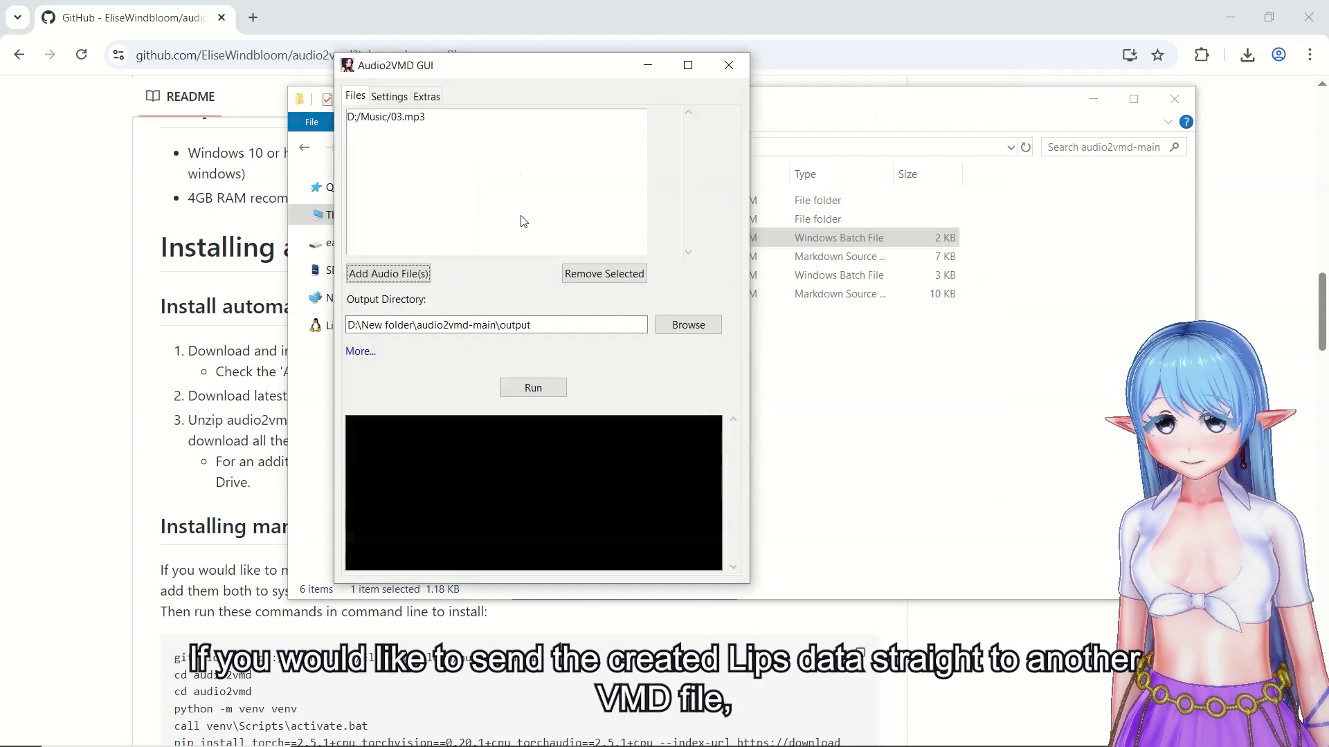
{"action": "left_click", "coordinate": [418, 132]}
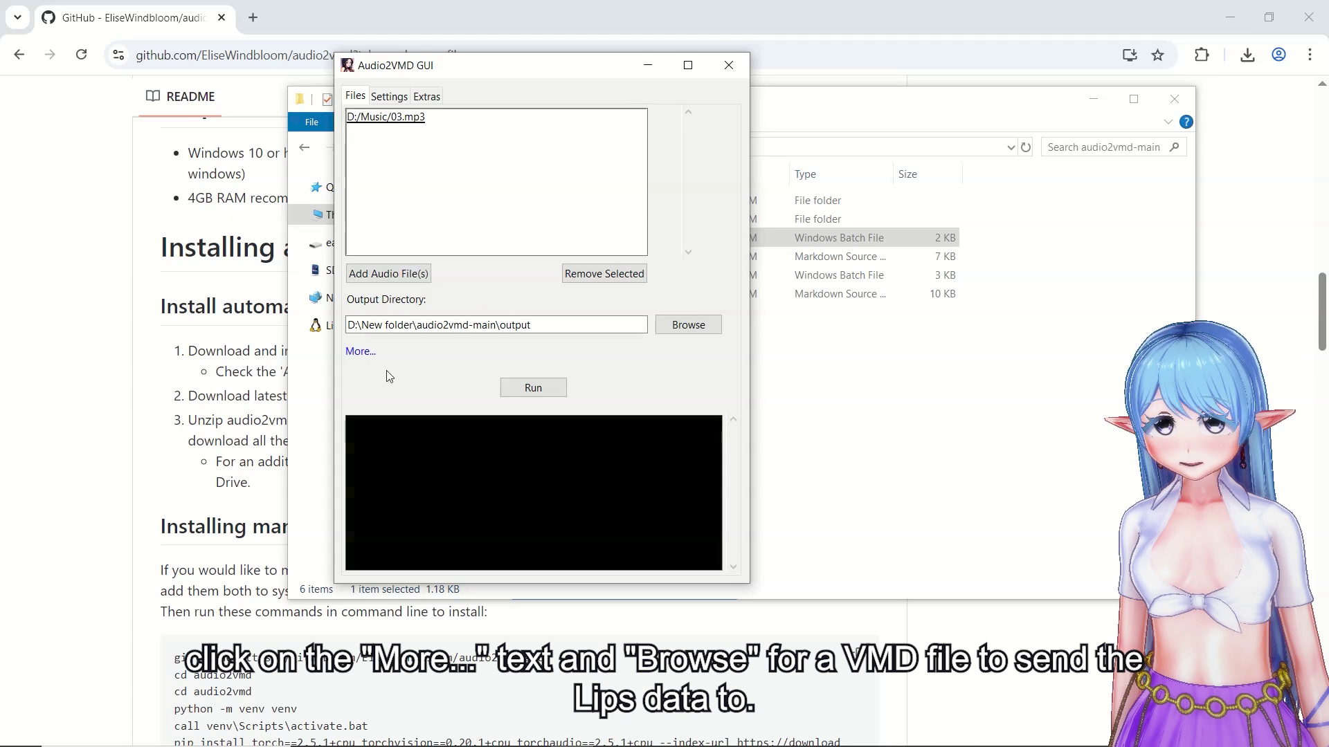
- Expand the extra options to view the optional field for replacing an existing VMD's lips data, and collapse them again
{"action": "left_click", "coordinate": [361, 353]}
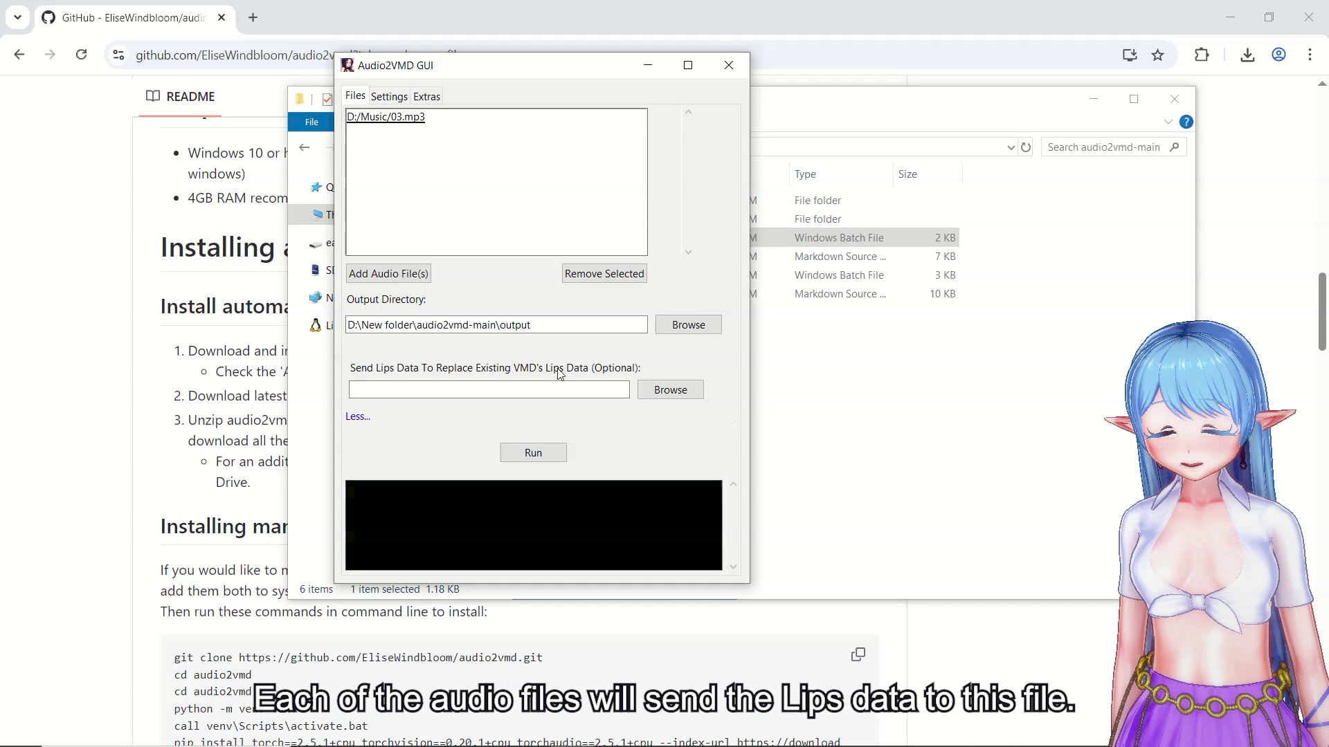
{"action": "left_click", "coordinate": [358, 416]}
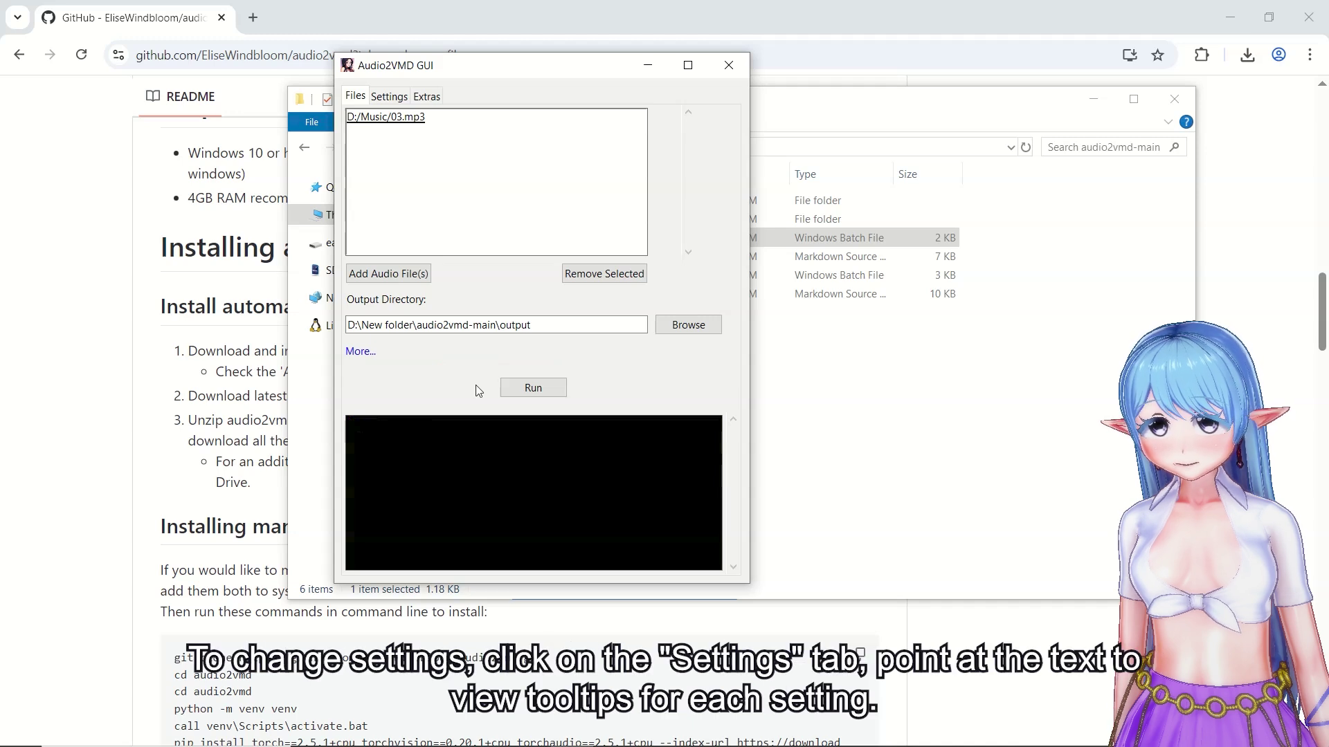
- Open the settings and read the explanations of Model Name and Separate Vocals, leaving vocal separation on automatic
{"action": "left_click", "coordinate": [381, 99]}
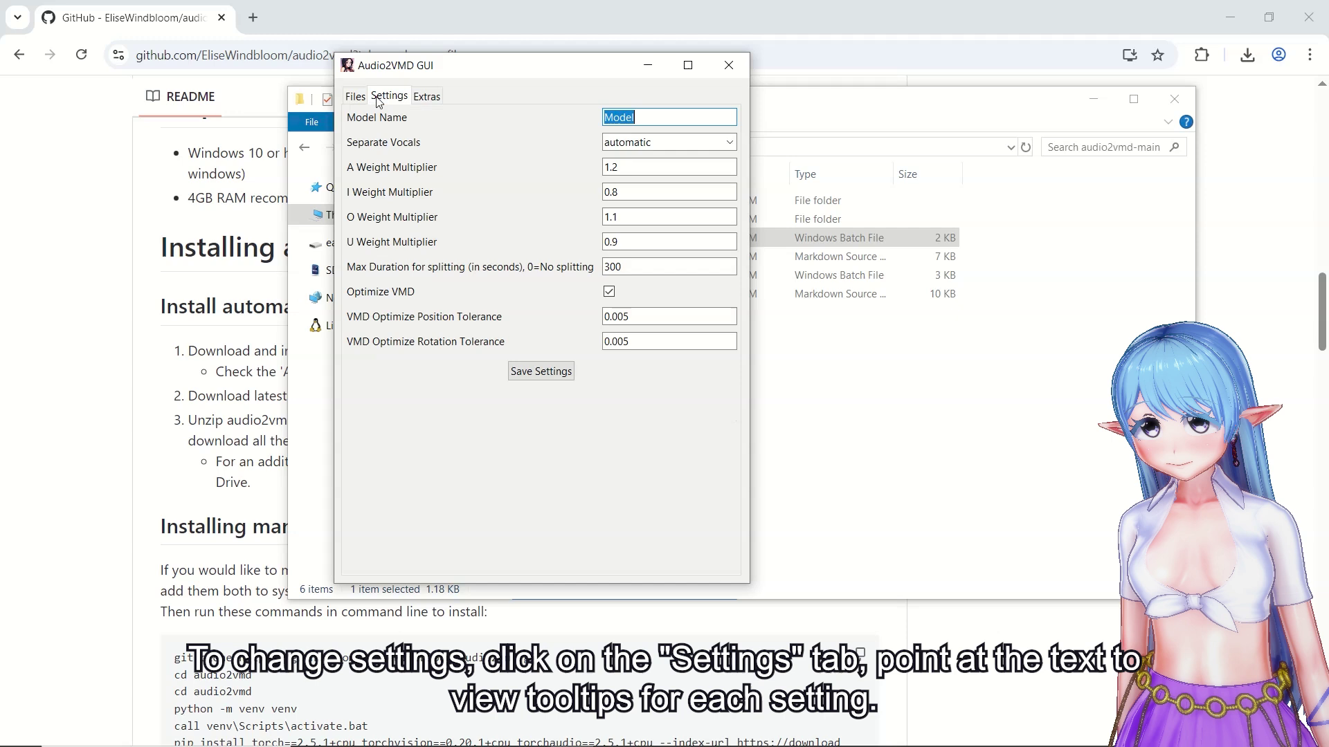
{"action": "left_click", "coordinate": [640, 116]}
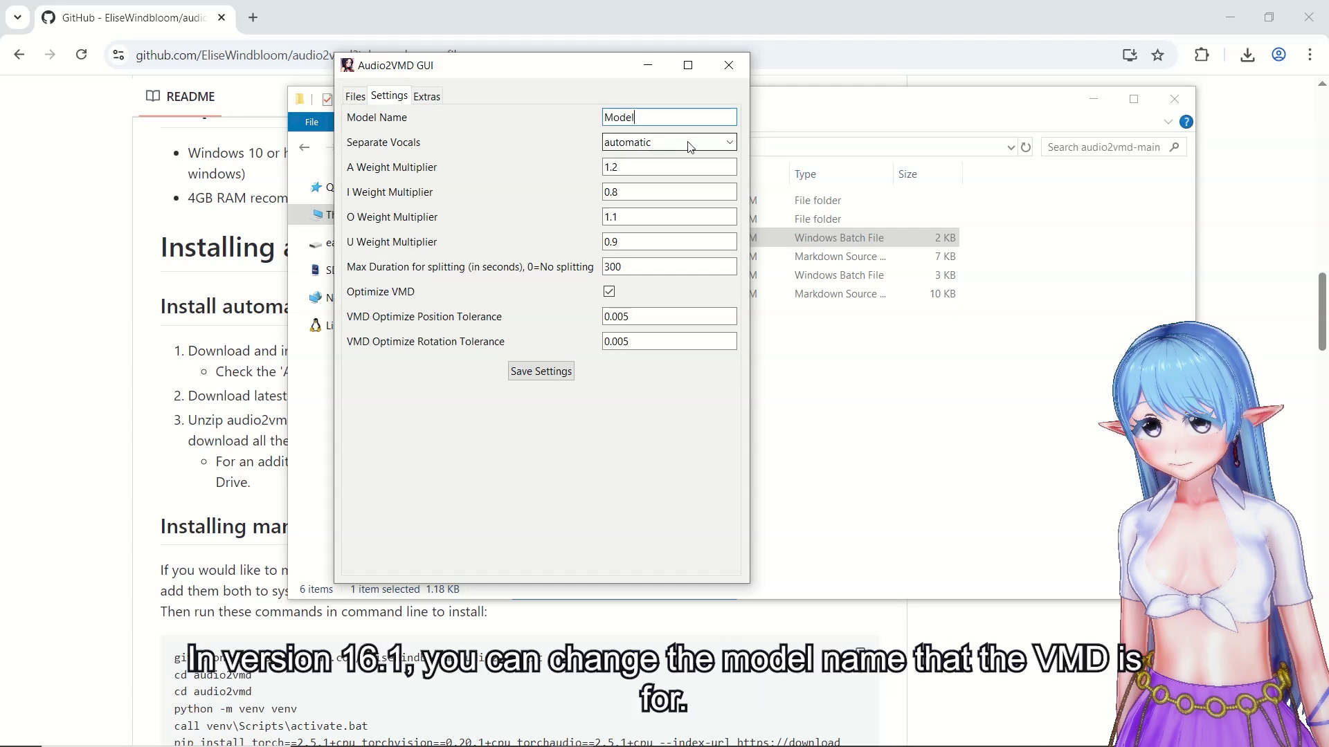
{"action": "mouse_move", "coordinate": [370, 122]}
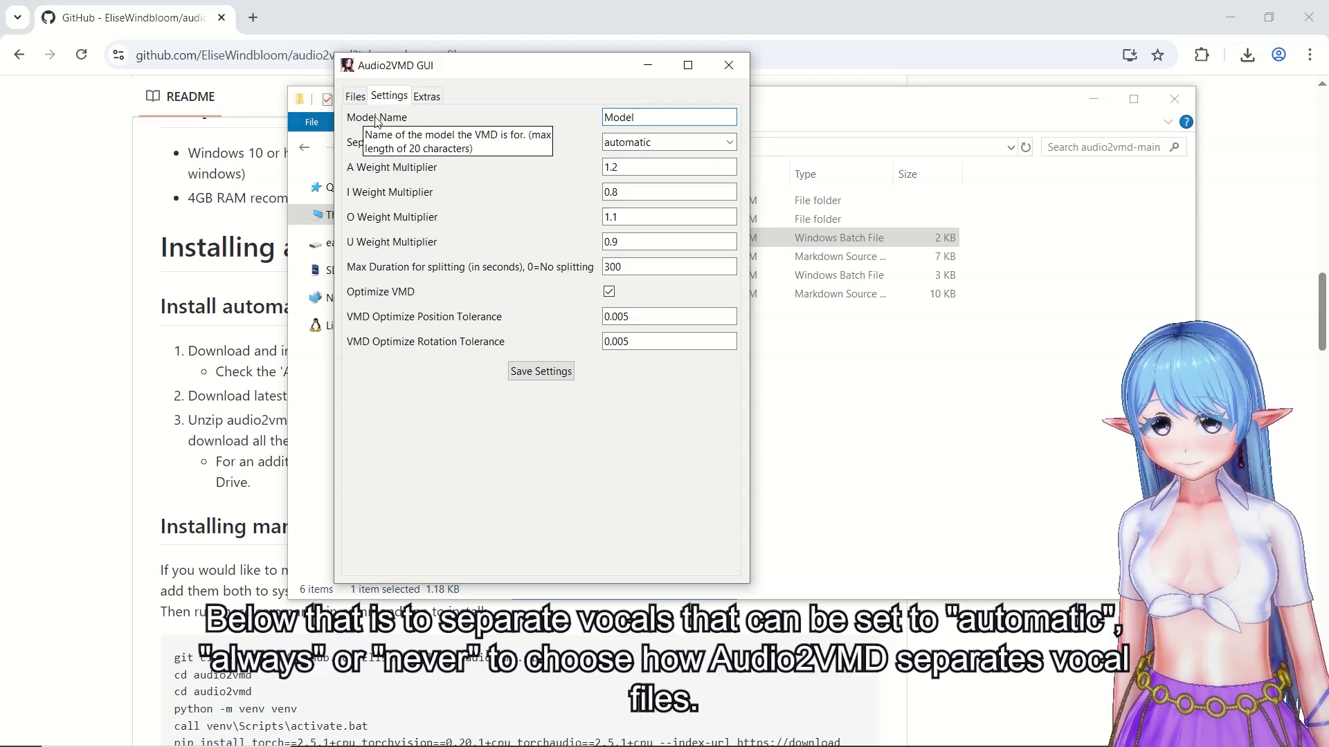
{"action": "mouse_move", "coordinate": [409, 147]}
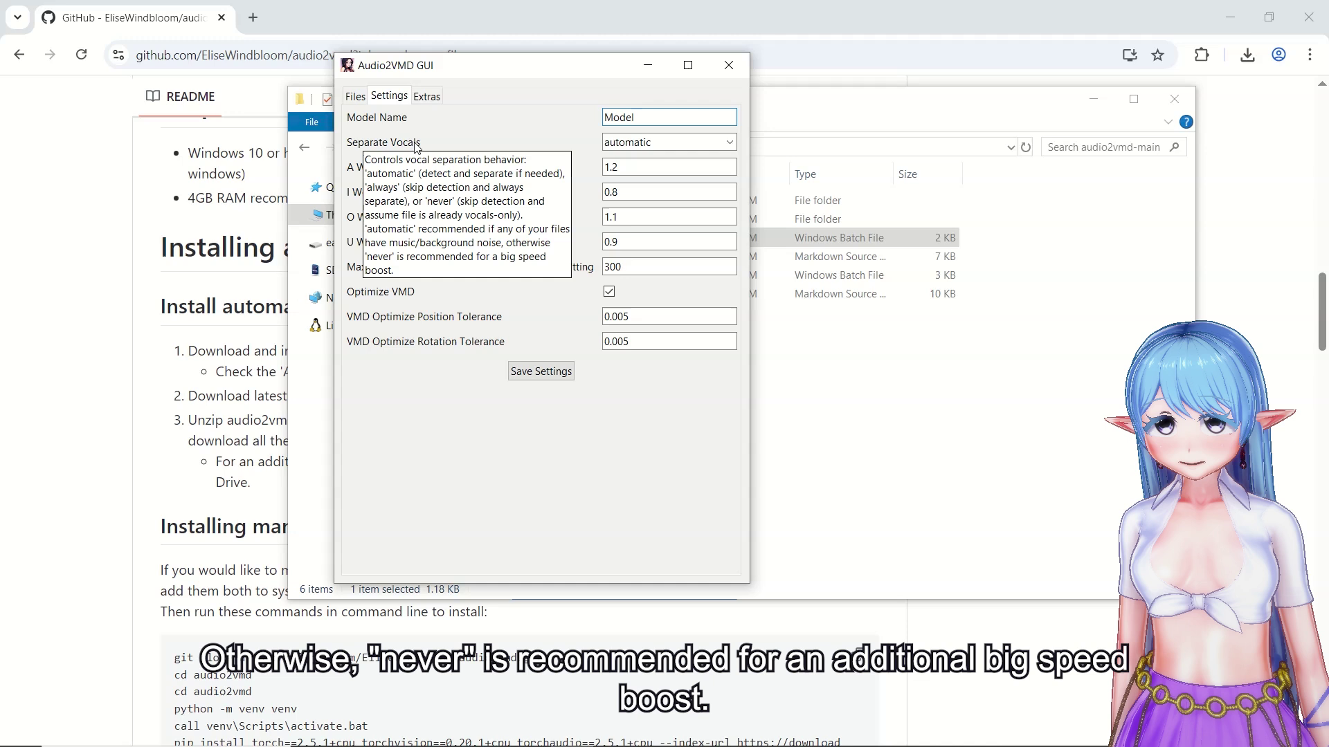
{"action": "left_click", "coordinate": [660, 147]}
{"action": "left_click", "coordinate": [660, 147]}
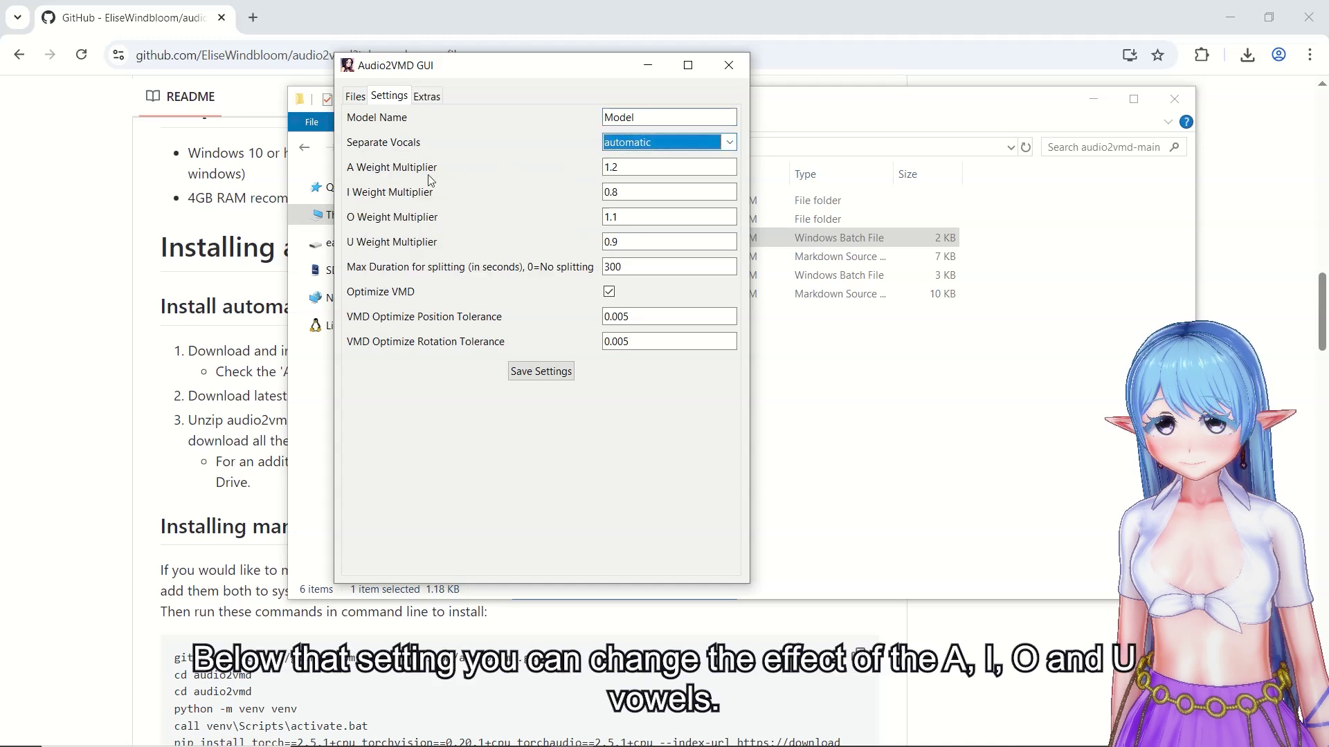
- Read the explanations of the A, I, O and U weight multipliers and the maximum duration for splitting
{"action": "mouse_move", "coordinate": [406, 180]}
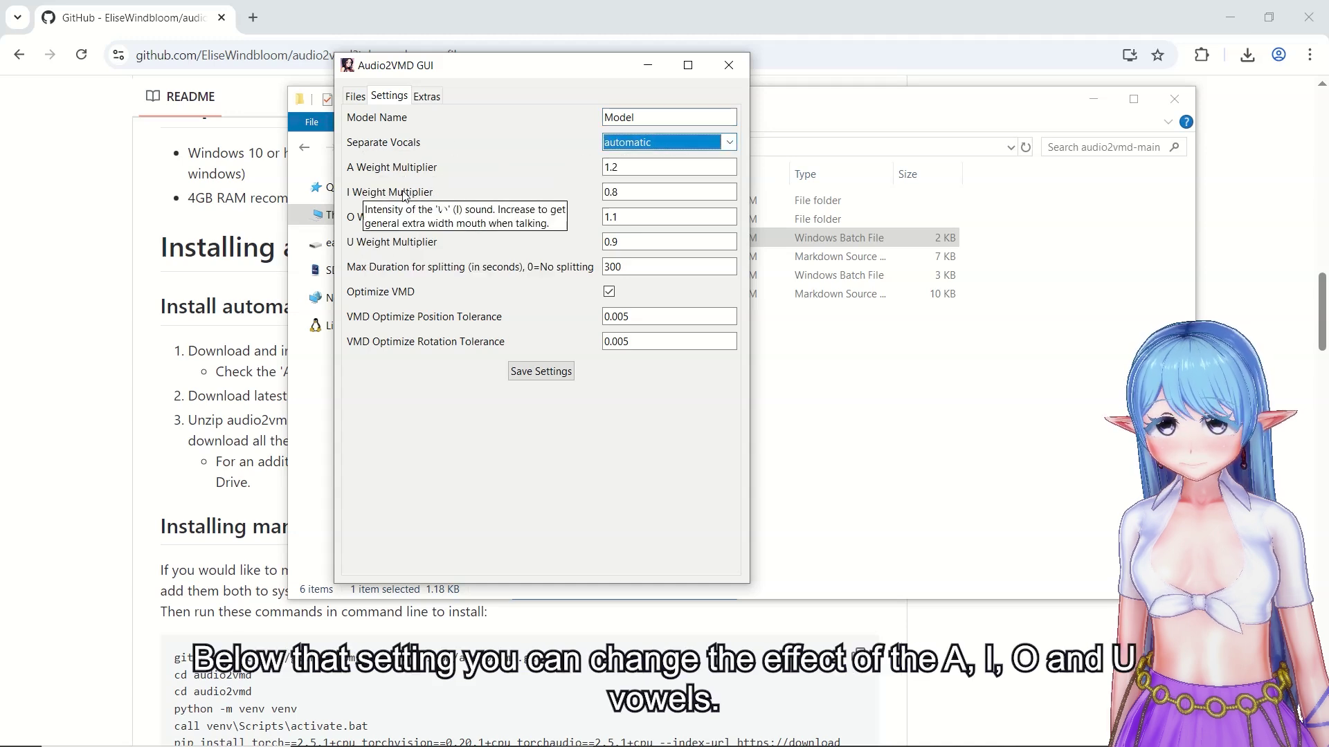
{"action": "mouse_move", "coordinate": [411, 222]}
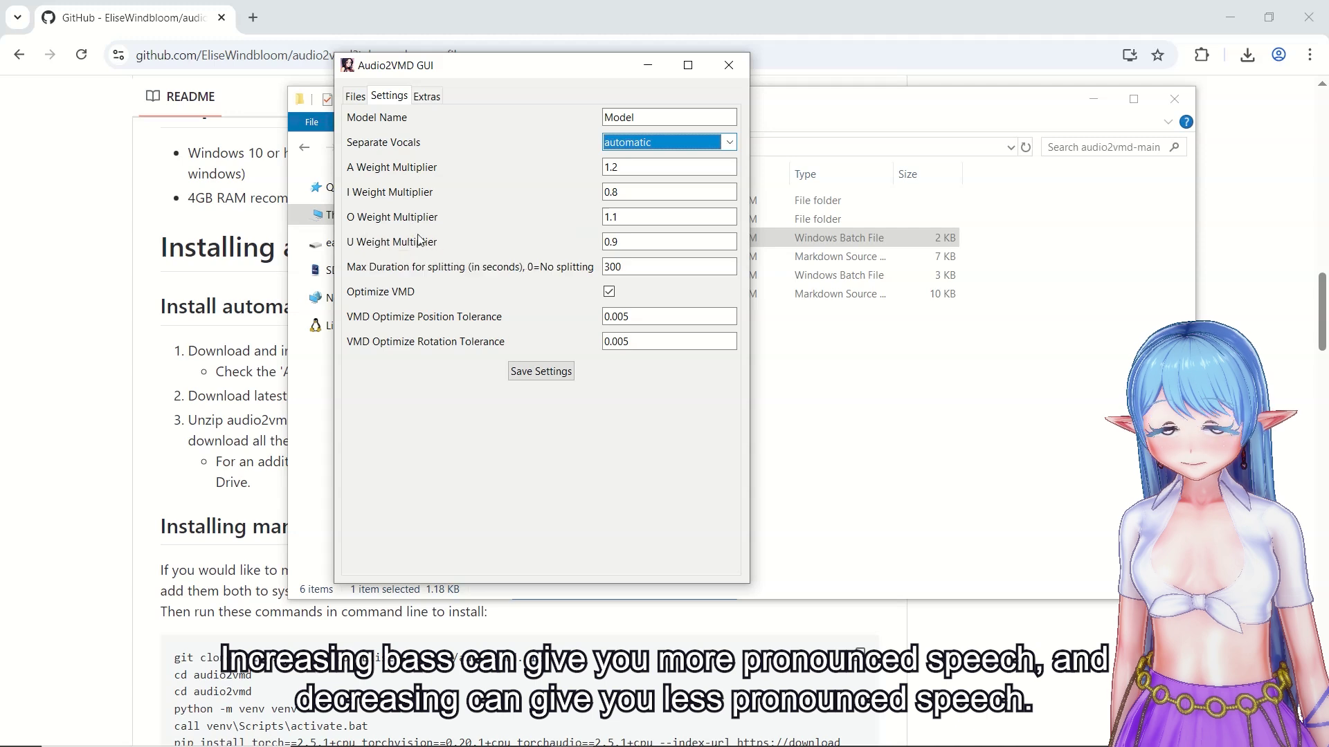
{"action": "mouse_move", "coordinate": [418, 244]}
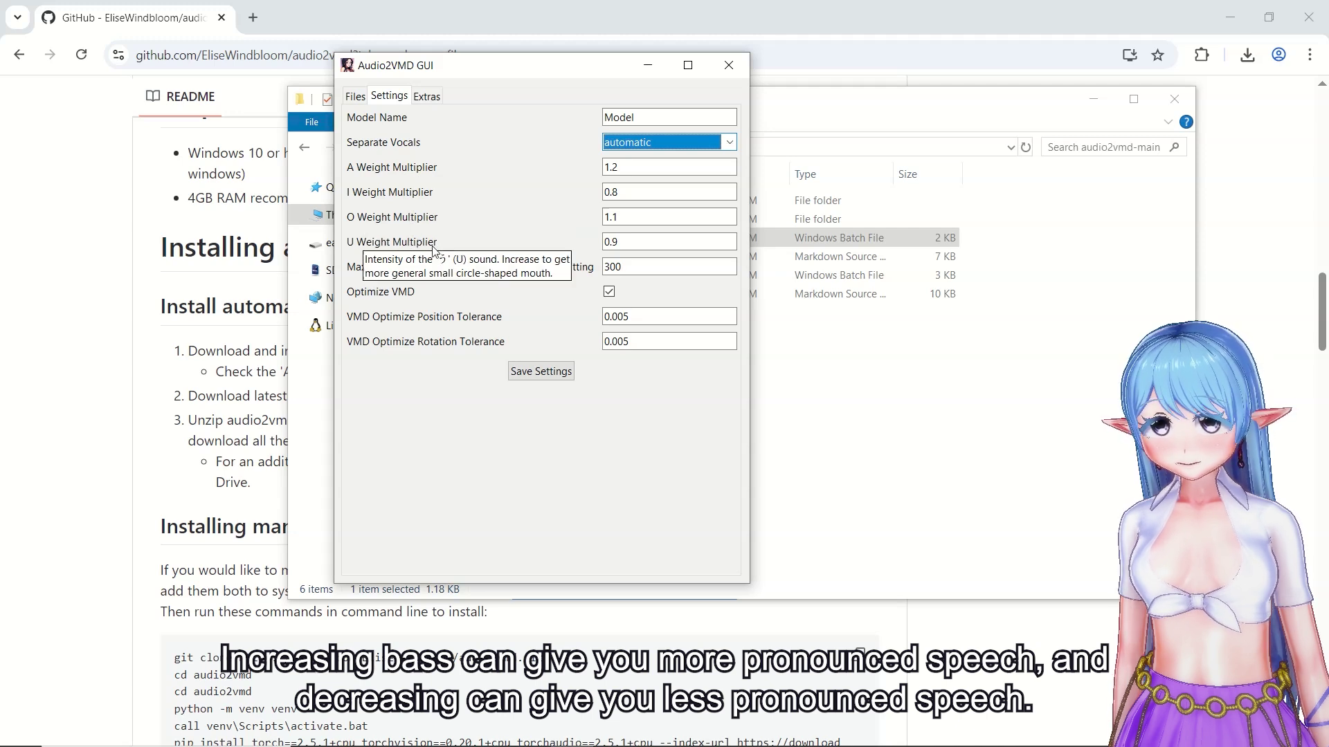
{"action": "mouse_move", "coordinate": [437, 270]}
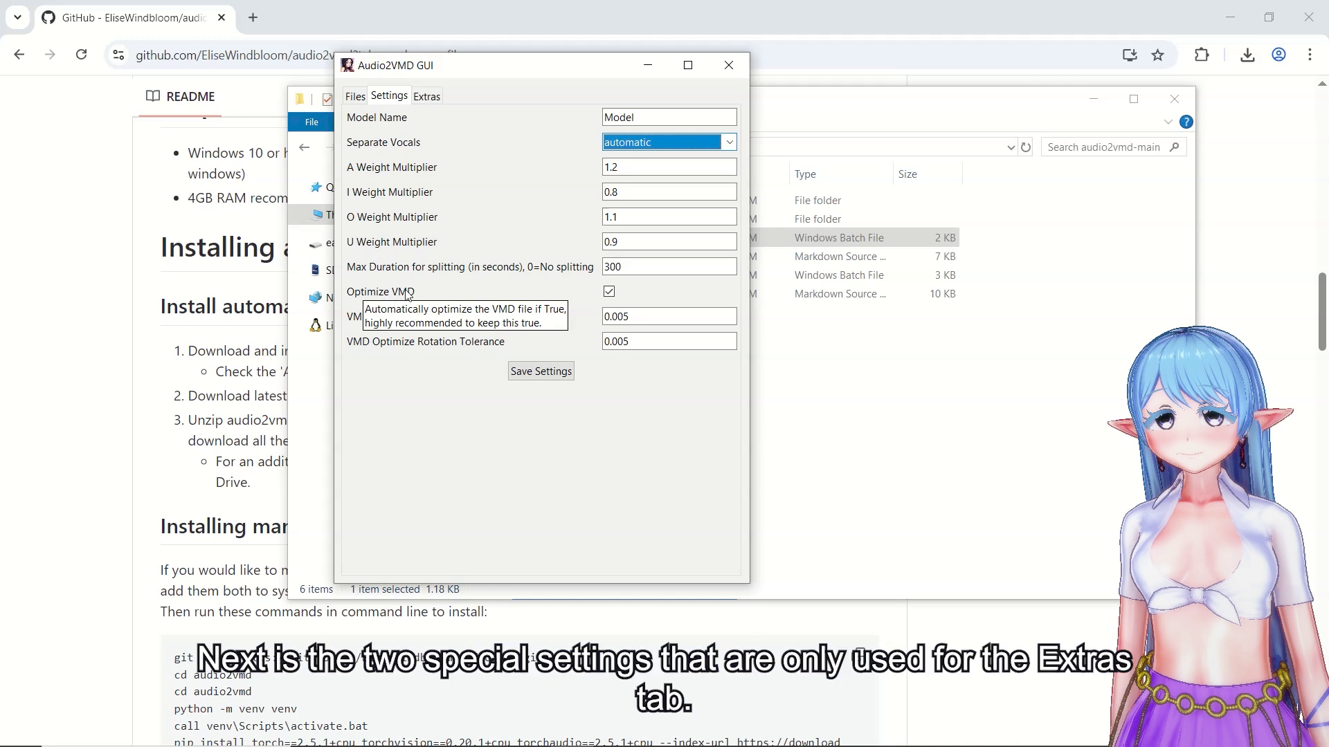
- Read the explanations of the VMD optimize position and rotation tolerances, and view the extra features
{"action": "mouse_move", "coordinate": [479, 318]}
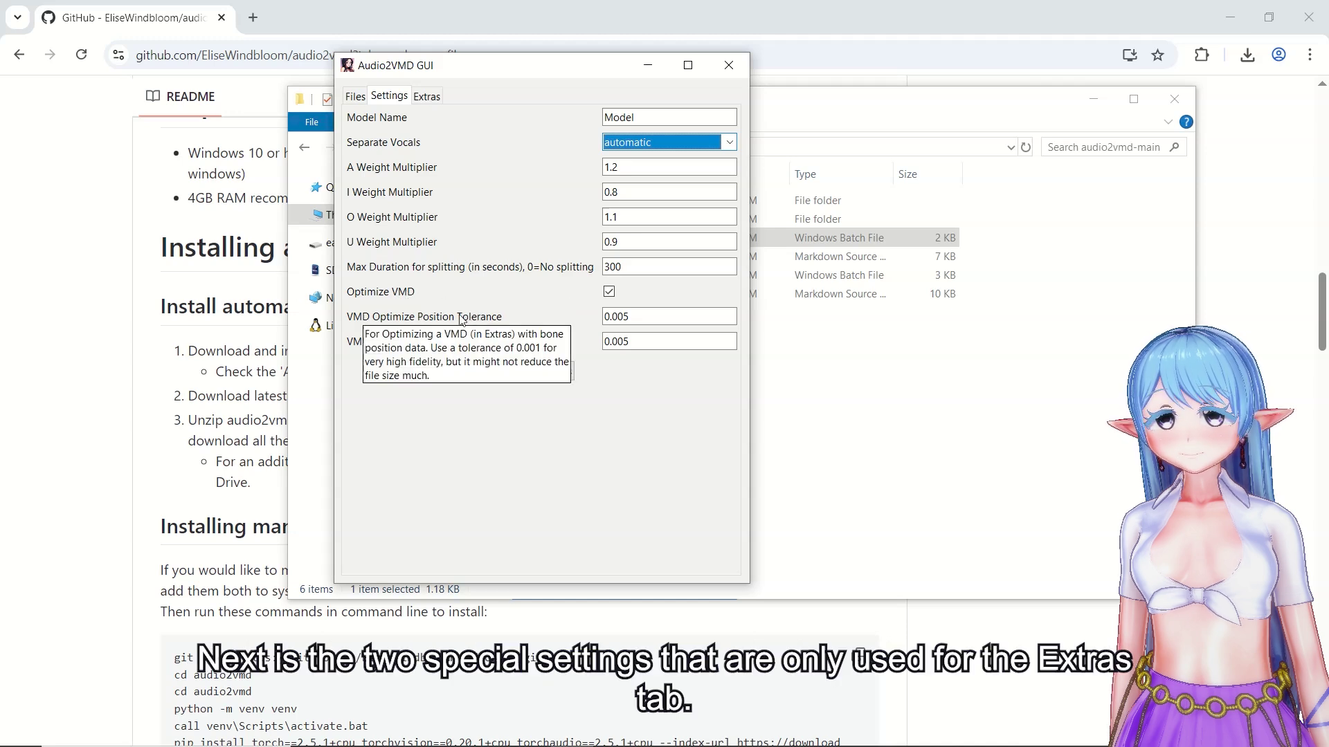
{"action": "mouse_move", "coordinate": [404, 346]}
{"action": "mouse_move", "coordinate": [440, 324]}
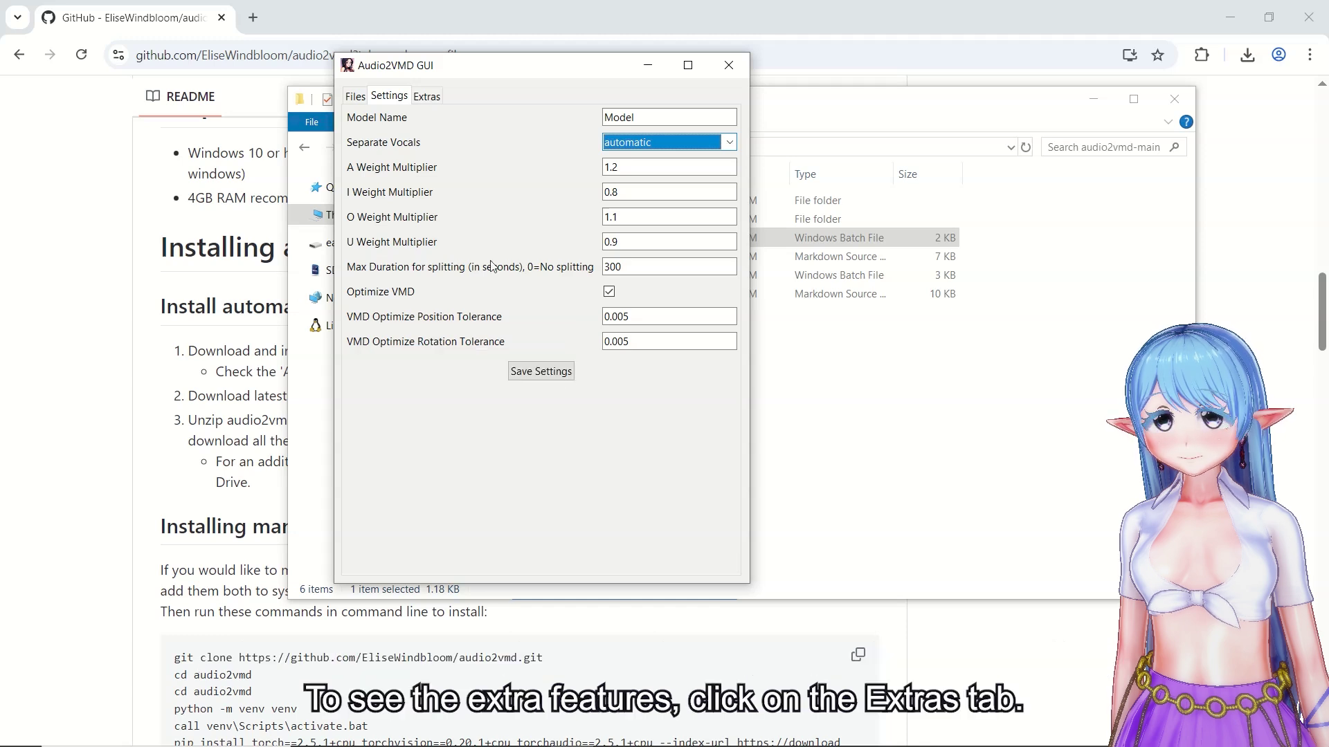
{"action": "left_click", "coordinate": [428, 97]}
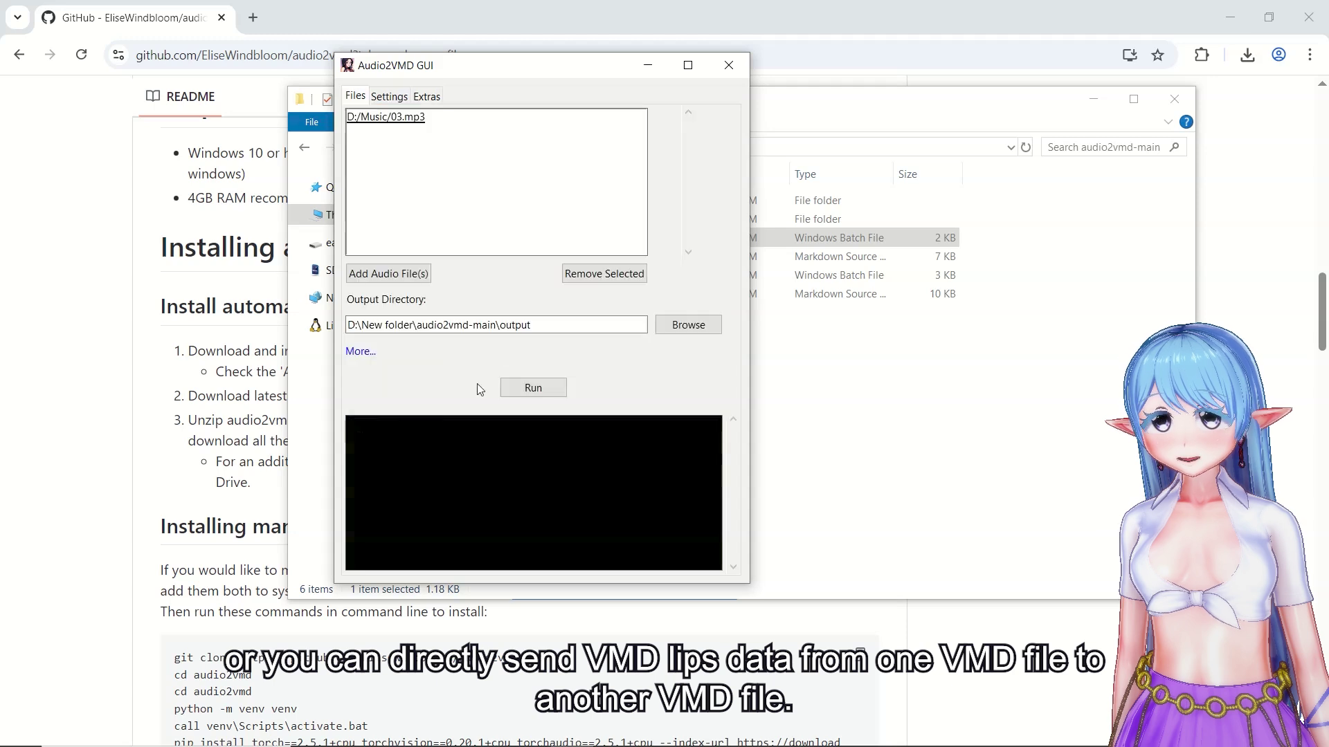
- Run the conversion of 03.mp3 with the GUI window moved aside, and select the generated 03.vmd in the output folder
{"action": "left_click", "coordinate": [532, 387]}
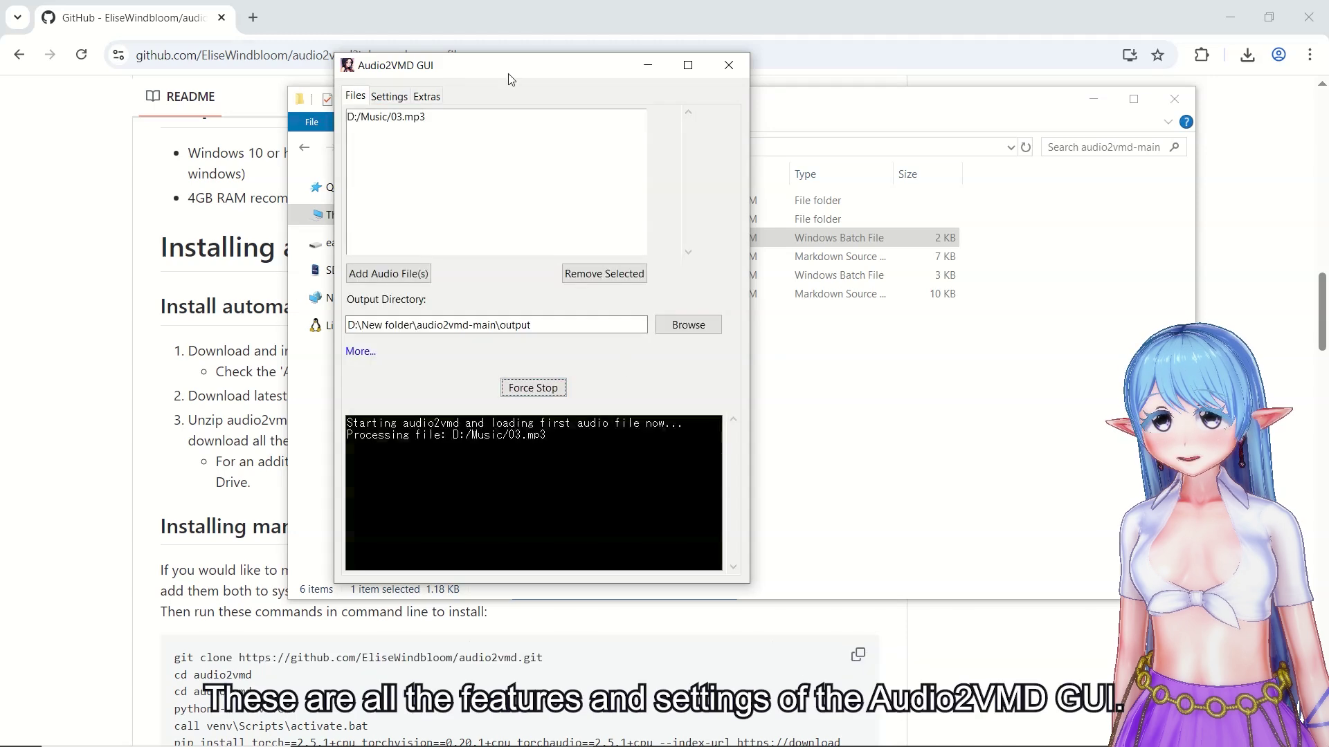
{"action": "left_click_drag", "start_coordinate": [509, 79], "coordinate": [752, 49]}
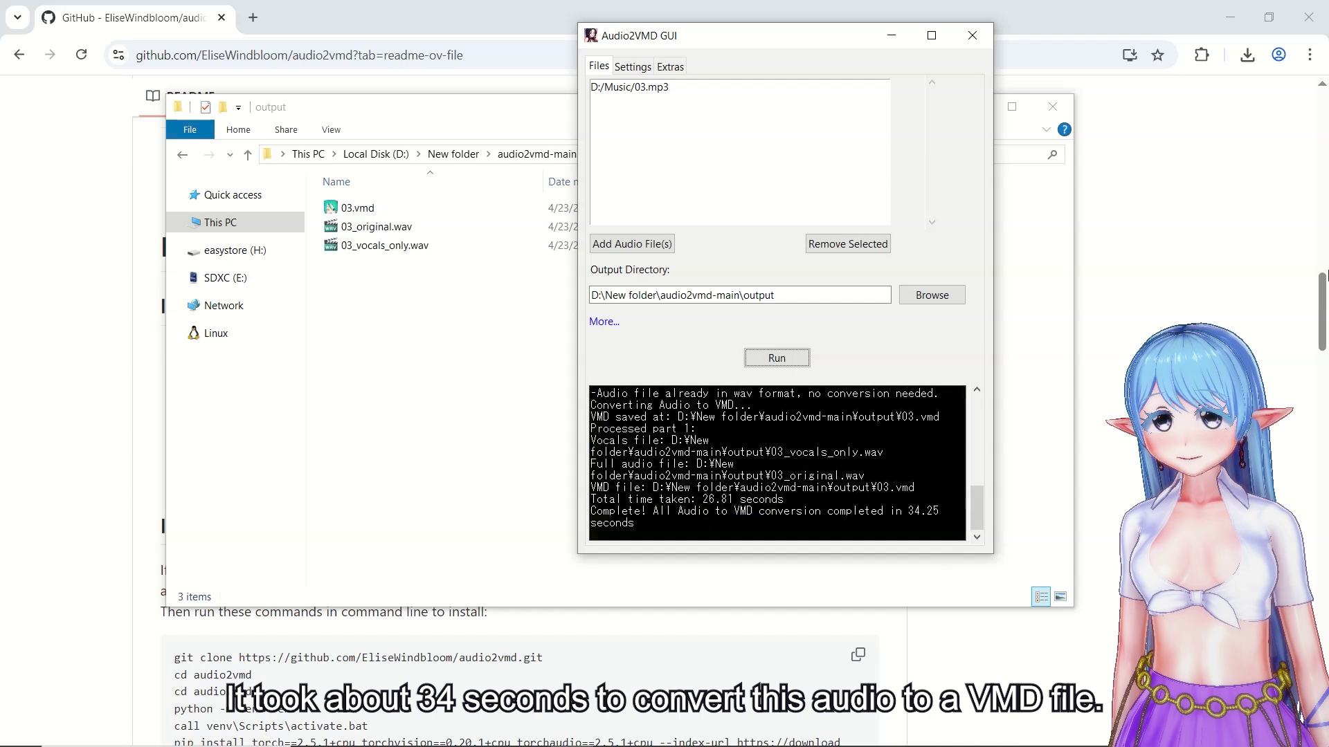
{"action": "left_click", "coordinate": [363, 209]}
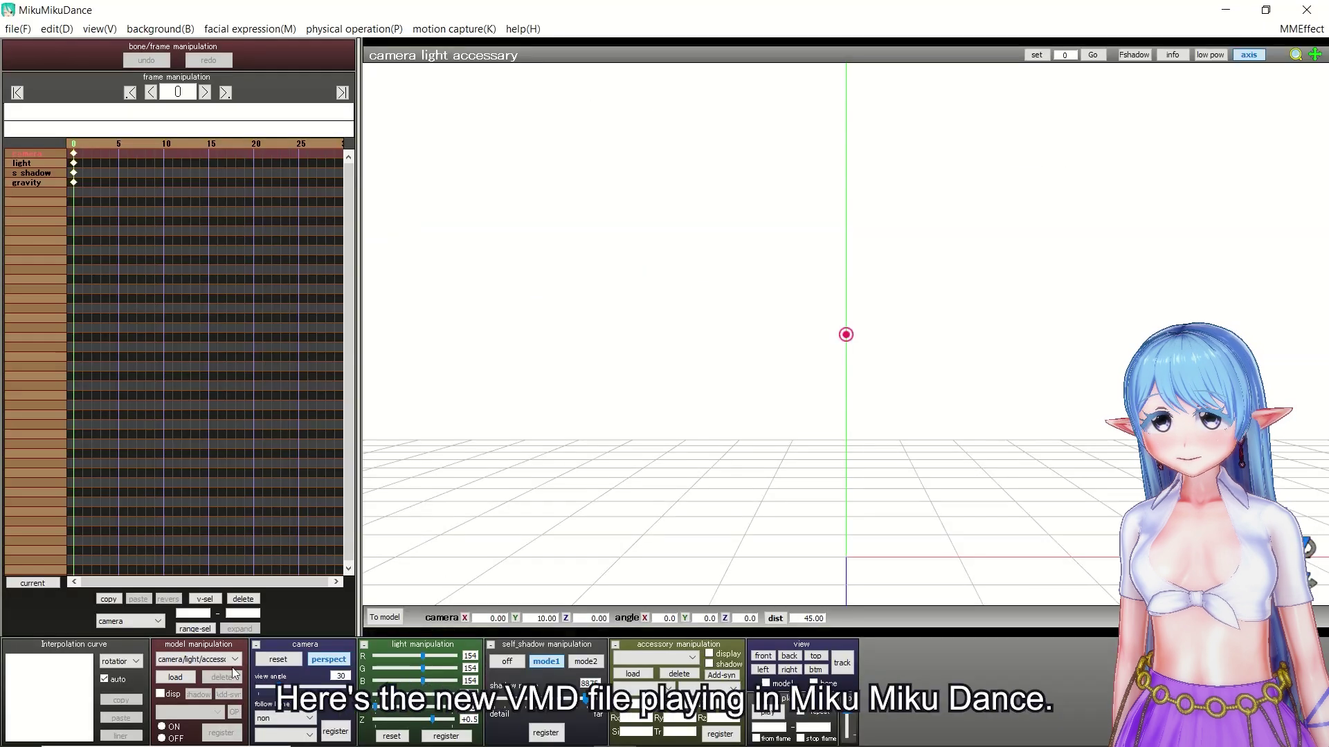
- Switch to MikuMikuDance, load the Miku Hatsune model, and play the 03.vmd motion on it together with the audio
{"action": "left_click", "coordinate": [175, 677]}
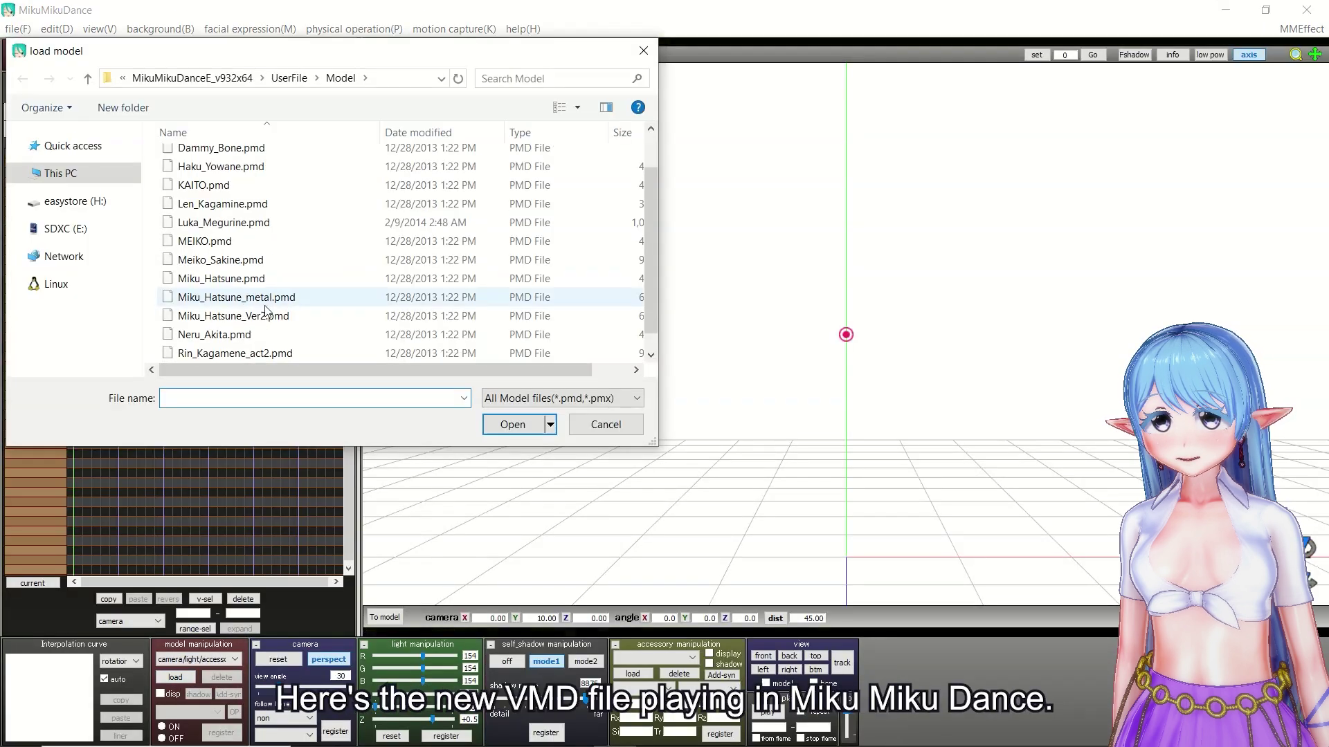
{"action": "key", "text": "Return"}
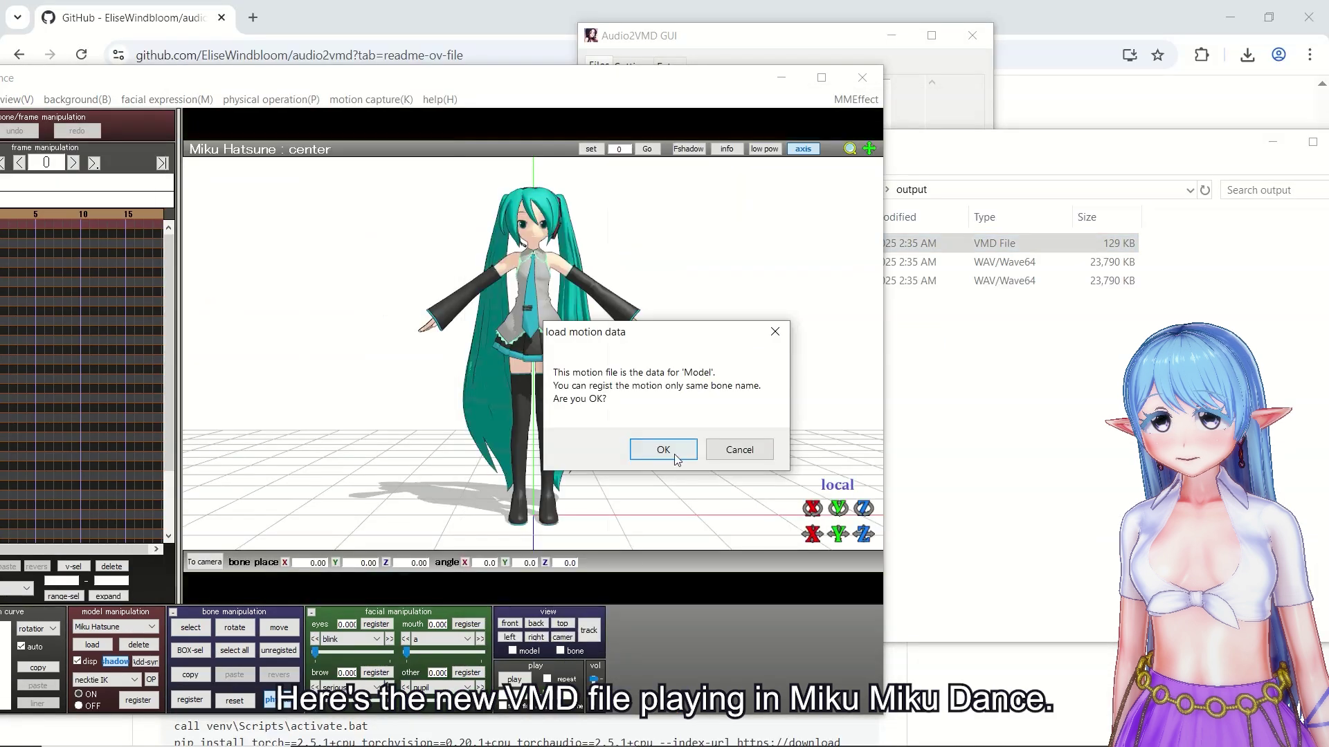
{"action": "left_click_drag", "start_coordinate": [677, 262], "coordinate": [386, 386]}
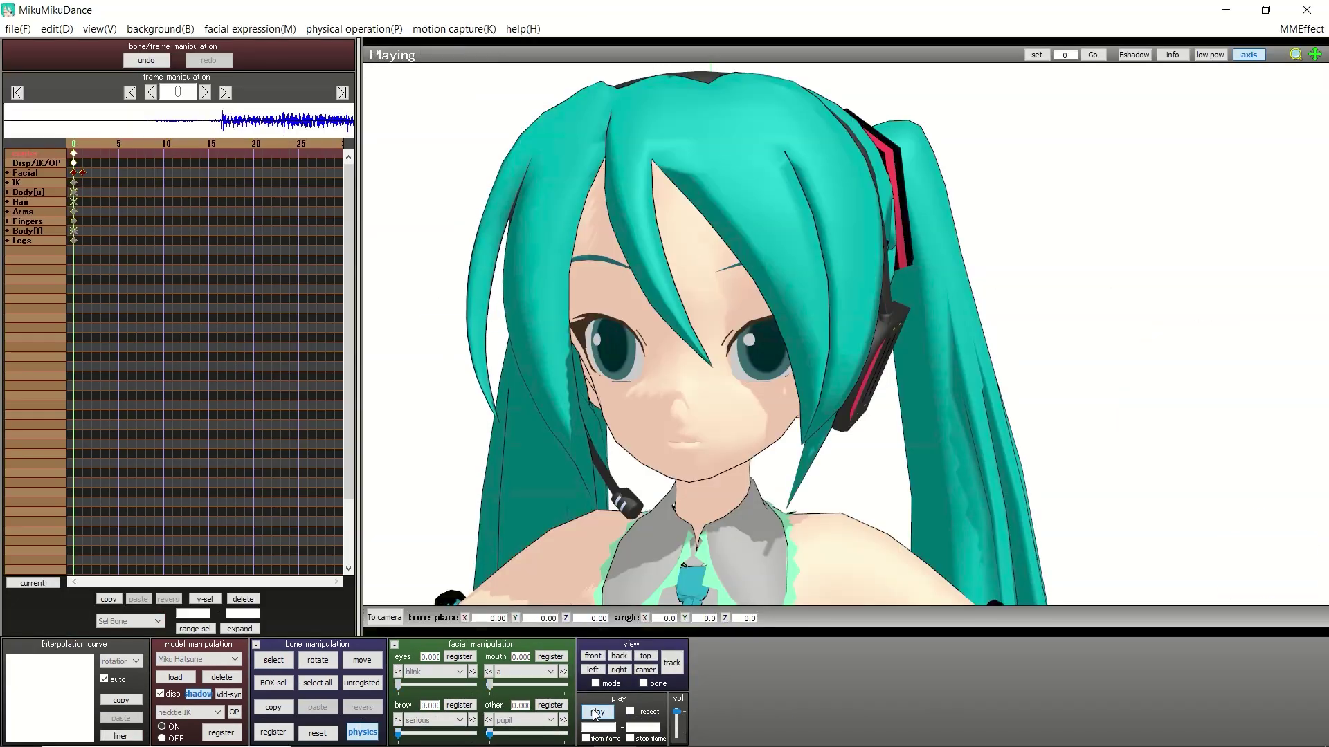